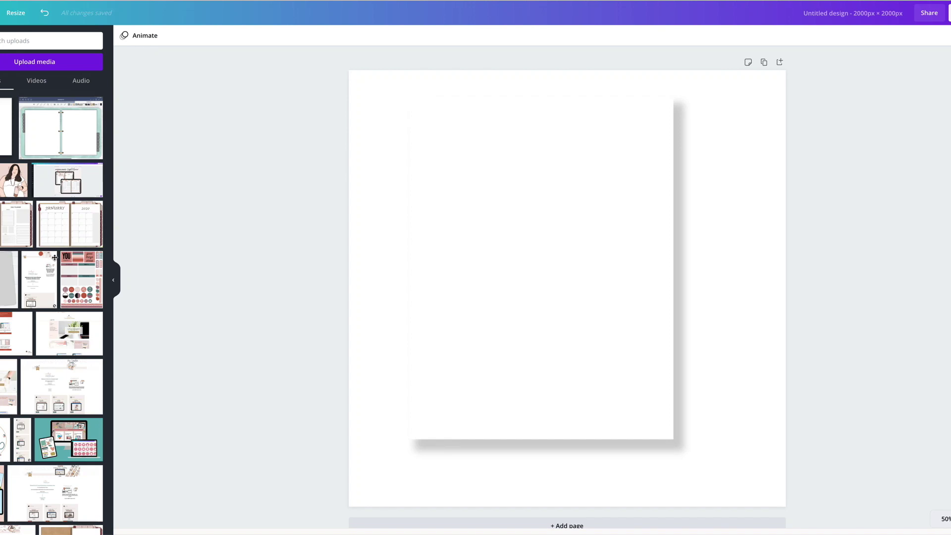
# Step: Nudge the white page image with its drop shadow on the canvas and deselect it
pyautogui.moveTo(563, 261); pyautogui.dragTo(547, 295)
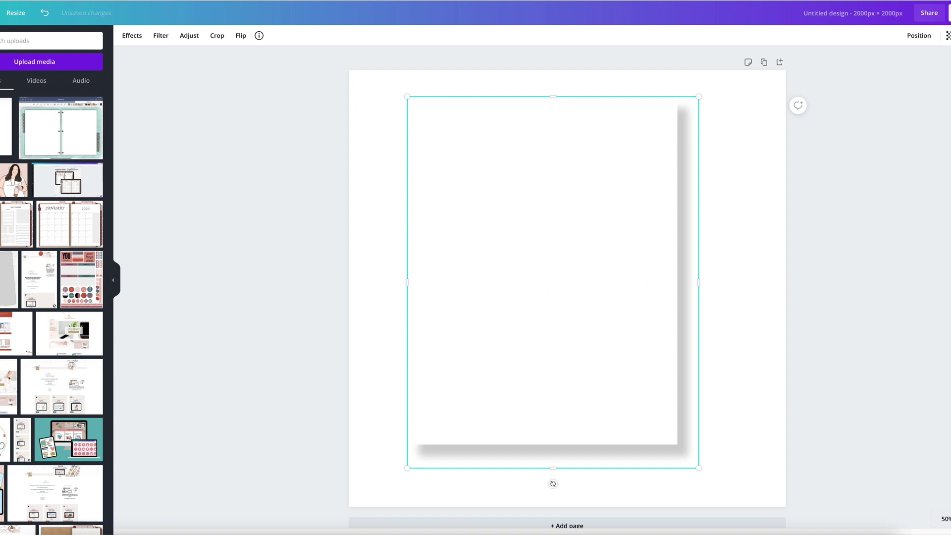
pyautogui.press('Escape')
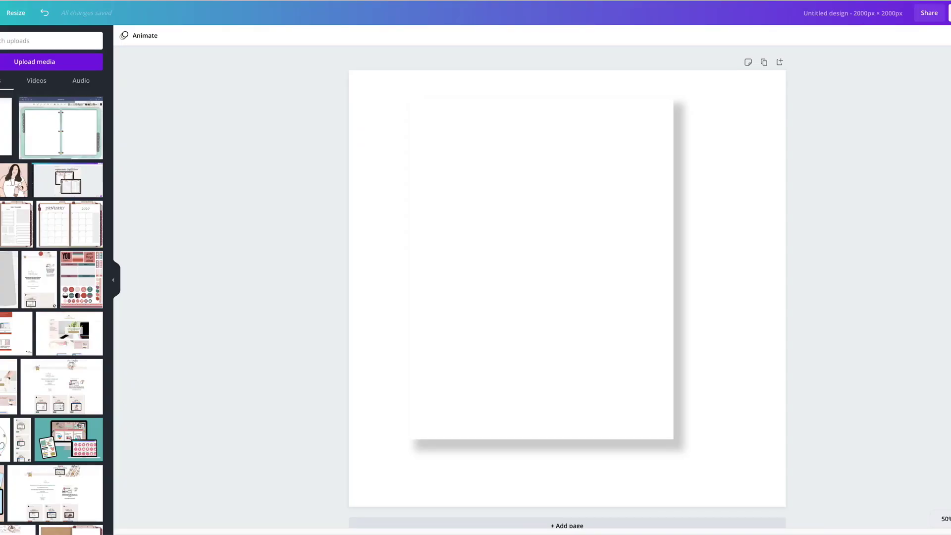
pyautogui.moveTo(565, 263); pyautogui.dragTo(556, 303)
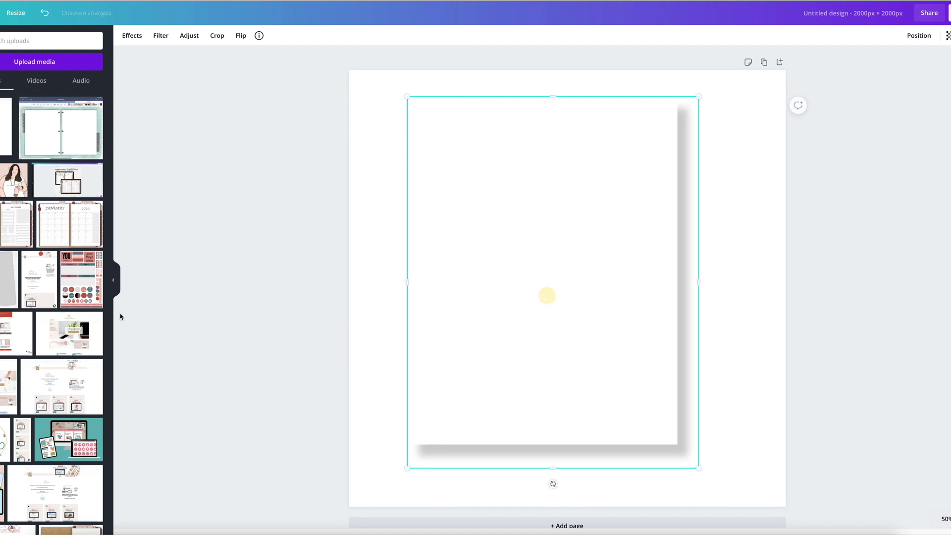
pyautogui.press('Escape')
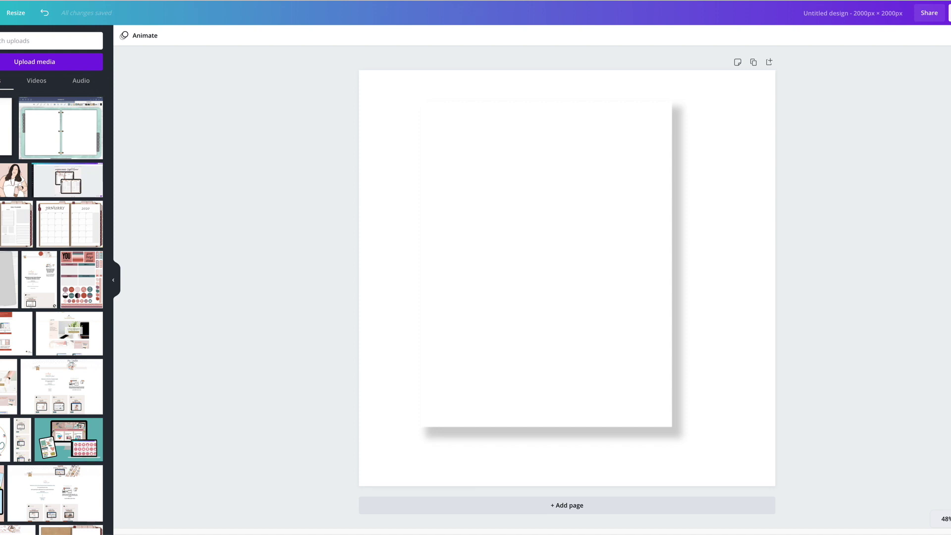
pyautogui.moveTo(534, 248)
pyautogui.mouseDown()
pyautogui.moveTo(551, 239)
pyautogui.moveTo(522, 252)
pyautogui.mouseUp()
pyautogui.click(720, 229)
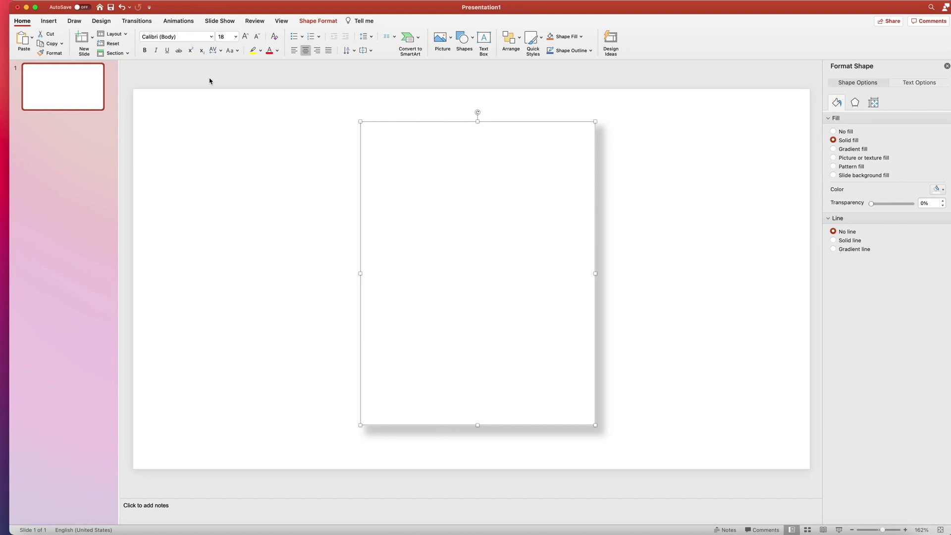
# Step: Shift the white shadowed rectangle slightly to the left on the PowerPoint slide
pyautogui.click(645, 82)
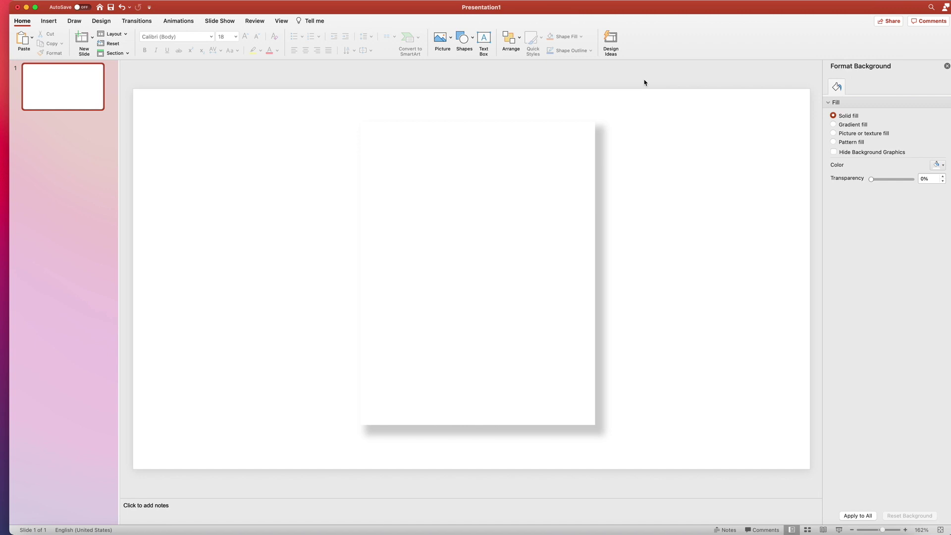
pyautogui.click(664, 203)
pyautogui.click(537, 222)
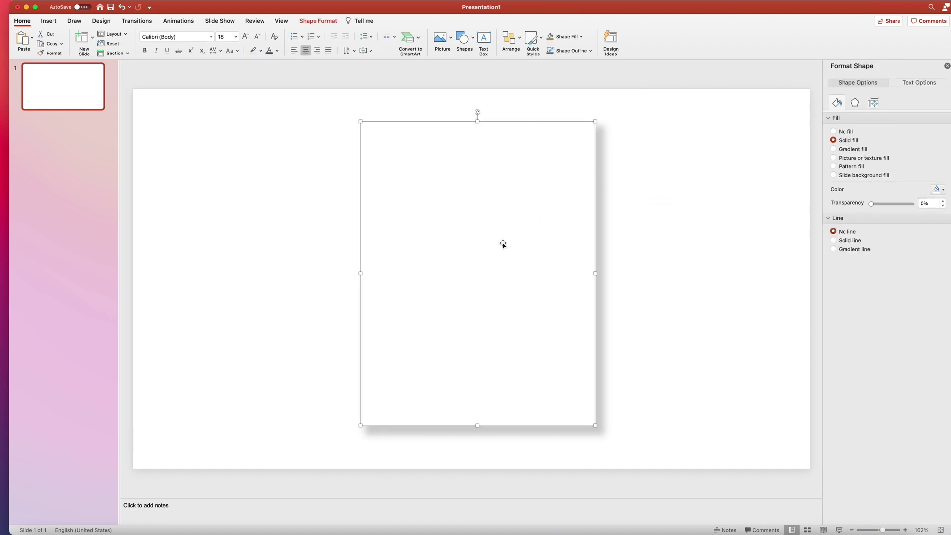
pyautogui.moveTo(471, 269)
pyautogui.mouseDown()
pyautogui.moveTo(450, 251)
pyautogui.moveTo(464, 278)
pyautogui.moveTo(454, 267)
pyautogui.mouseUp()
pyautogui.click(673, 253)
pyautogui.click(514, 231)
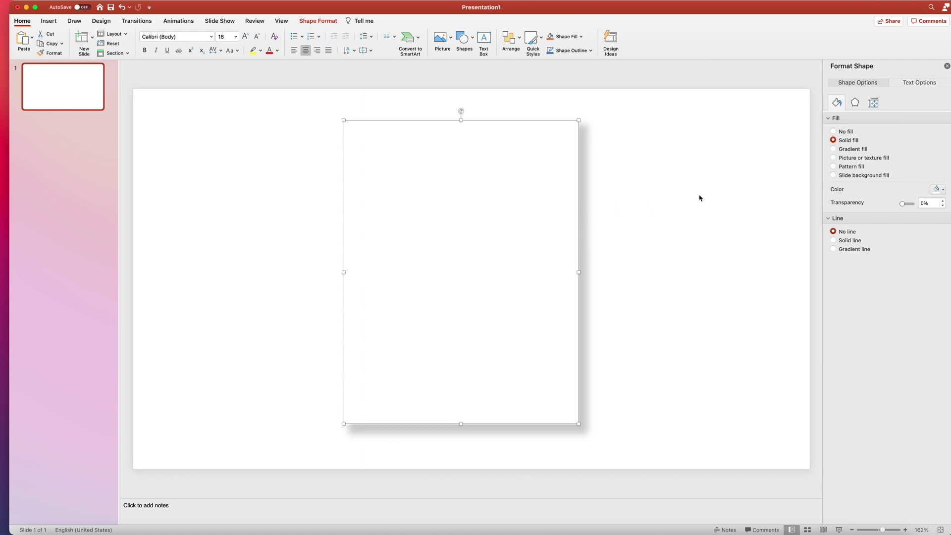
pyautogui.click(265, 194)
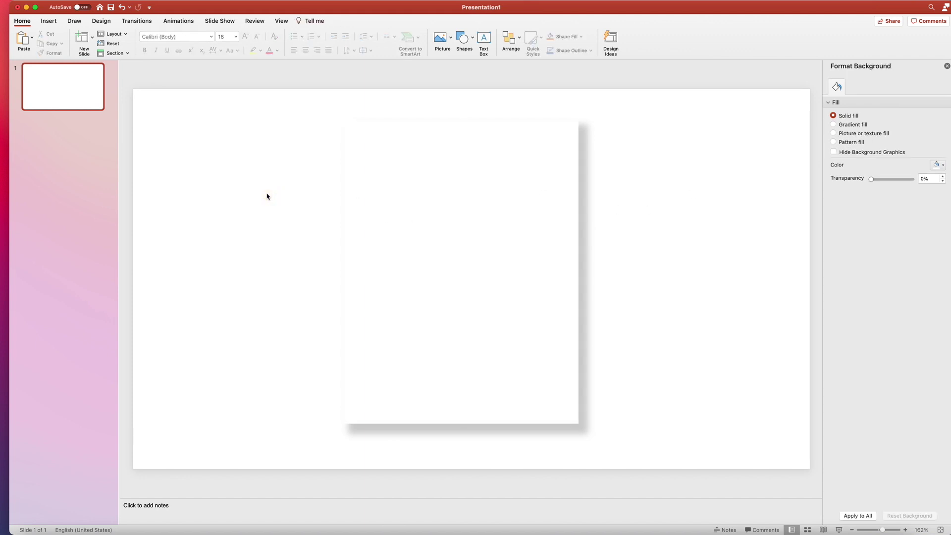
pyautogui.click(435, 231)
pyautogui.moveTo(455, 282)
pyautogui.mouseDown()
pyautogui.moveTo(325, 268)
pyautogui.moveTo(497, 292)
pyautogui.moveTo(378, 306)
pyautogui.moveTo(481, 286)
pyautogui.moveTo(444, 296)
pyautogui.mouseUp()
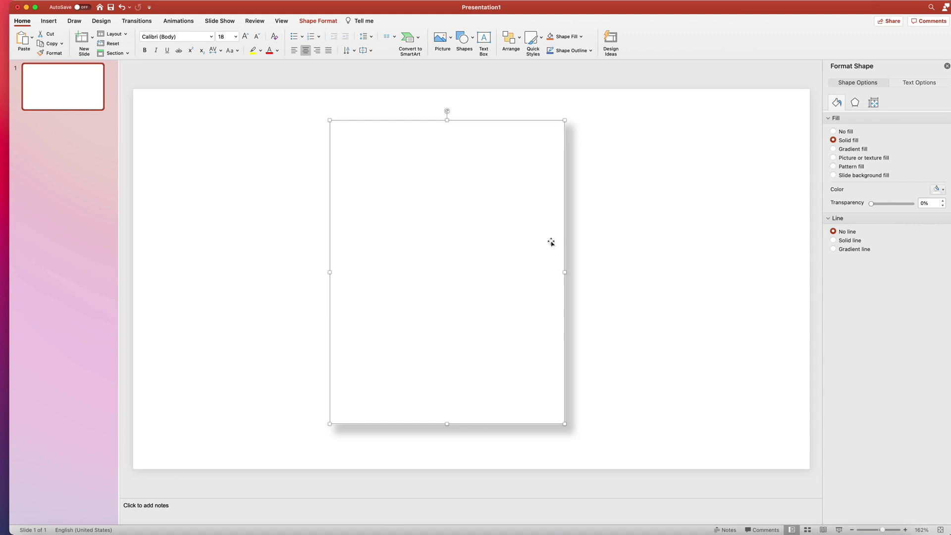
pyautogui.click(621, 225)
pyautogui.click(275, 289)
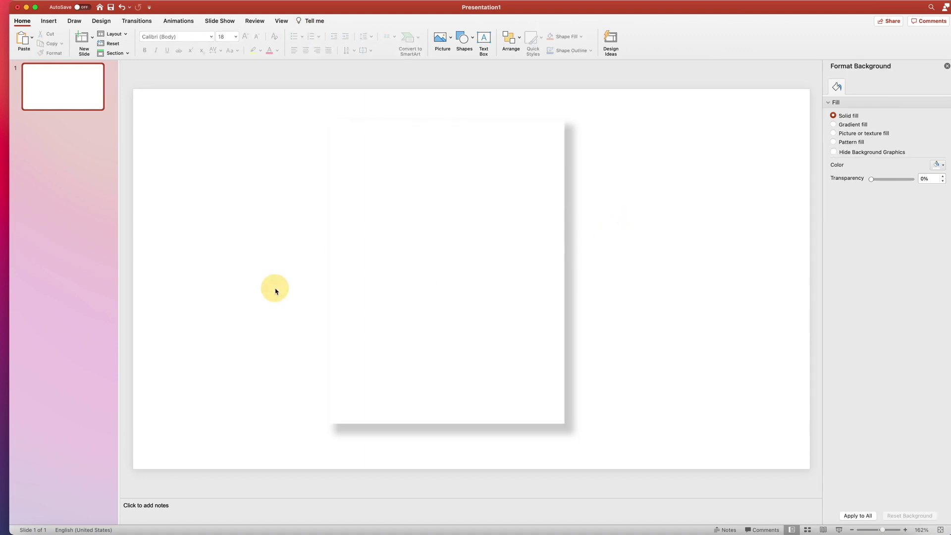
pyautogui.click(257, 245)
pyautogui.click(423, 232)
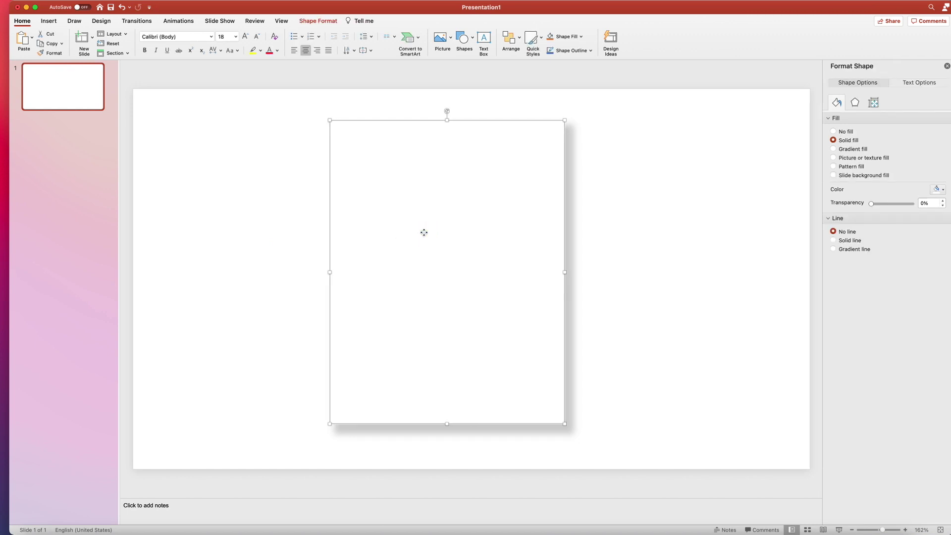
pyautogui.click(290, 203)
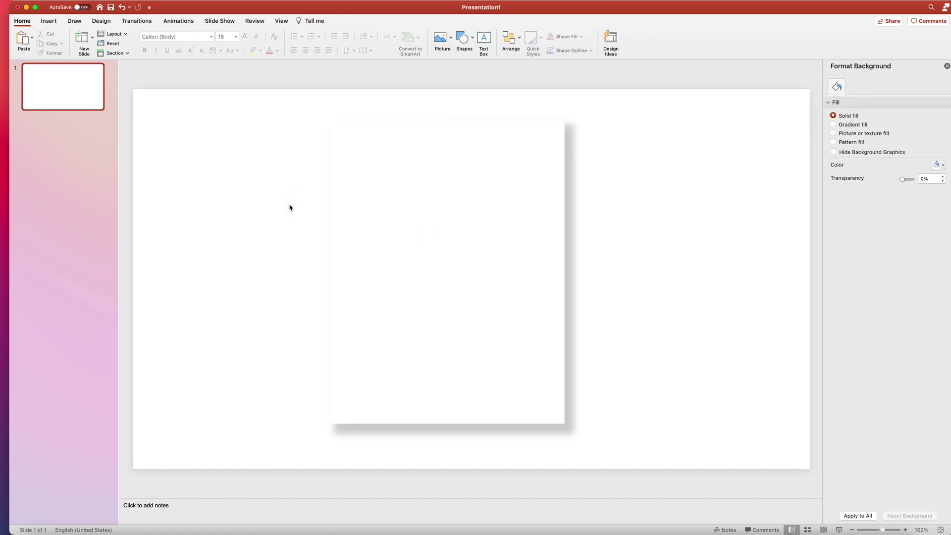
# Step: Delete the white shadowed rectangle from the slide
pyautogui.click(457, 221)
pyautogui.press('Delete')
pyautogui.click(349, 182)
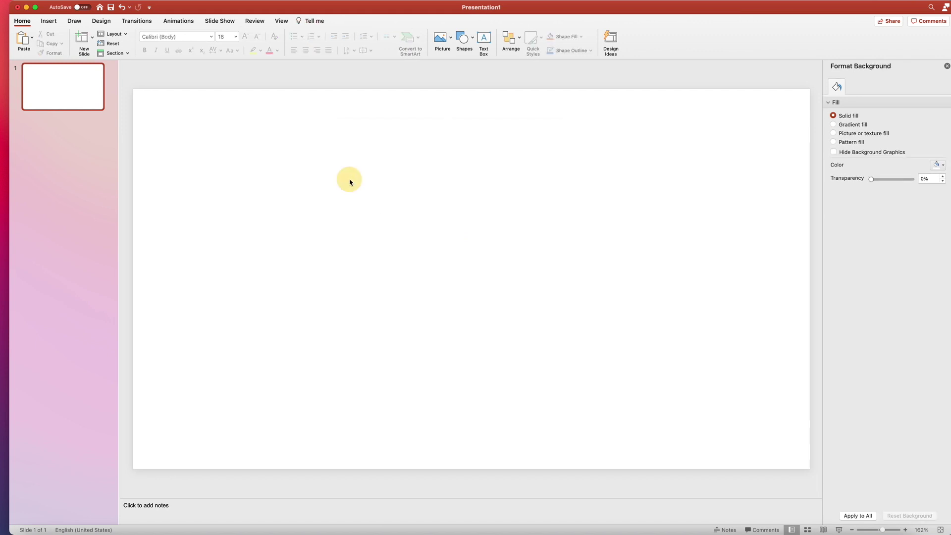
pyautogui.click(445, 176)
# Step: Draw a portrait rectangle about 5.02" high and 3.85" wide on the slide and shift it slightly left
pyautogui.click(466, 39)
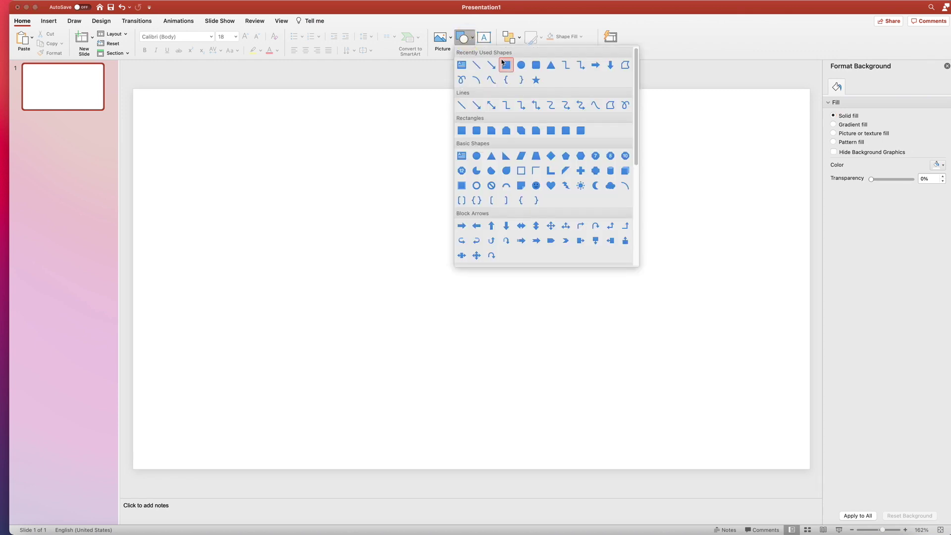
pyautogui.click(505, 65)
pyautogui.moveTo(380, 135); pyautogui.dragTo(575, 387)
pyautogui.moveTo(467, 248); pyautogui.dragTo(425, 244)
pyautogui.click(628, 224)
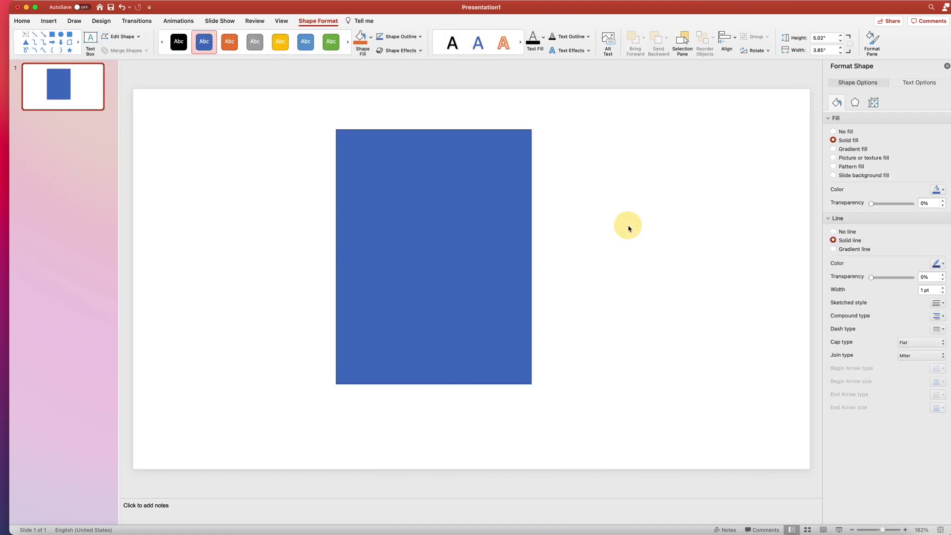
# Step: Hide the blue rectangle's formatting options and reopen them with the rectangle selected
pyautogui.click(416, 226)
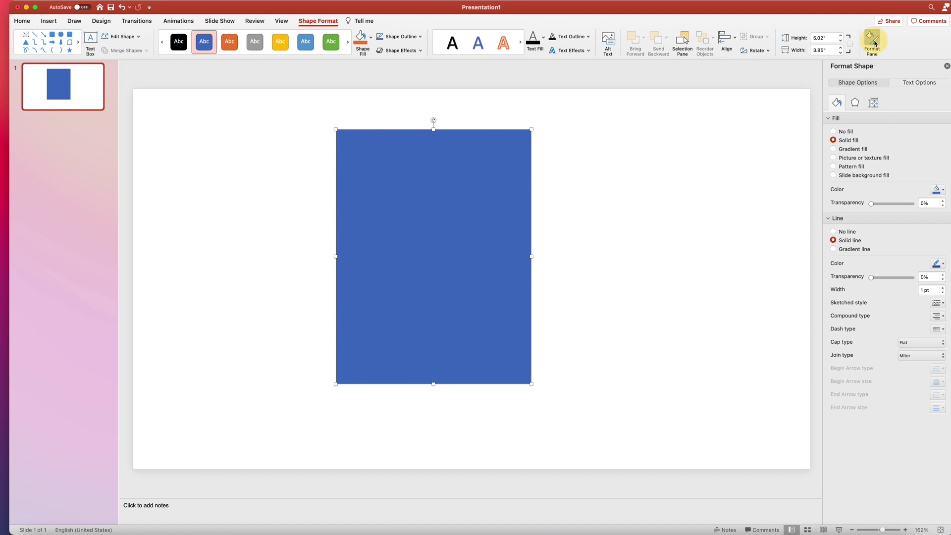
pyautogui.click(947, 66)
pyautogui.click(753, 174)
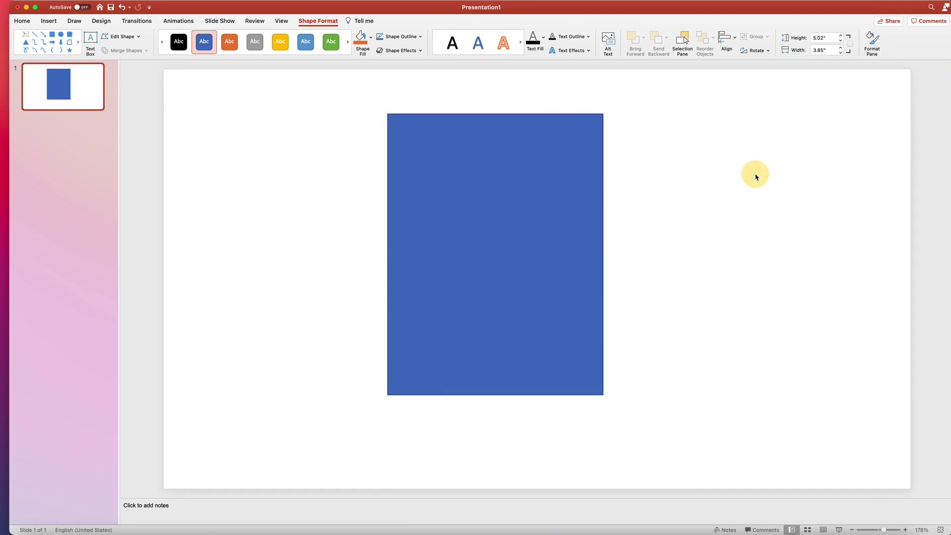
pyautogui.click(560, 132)
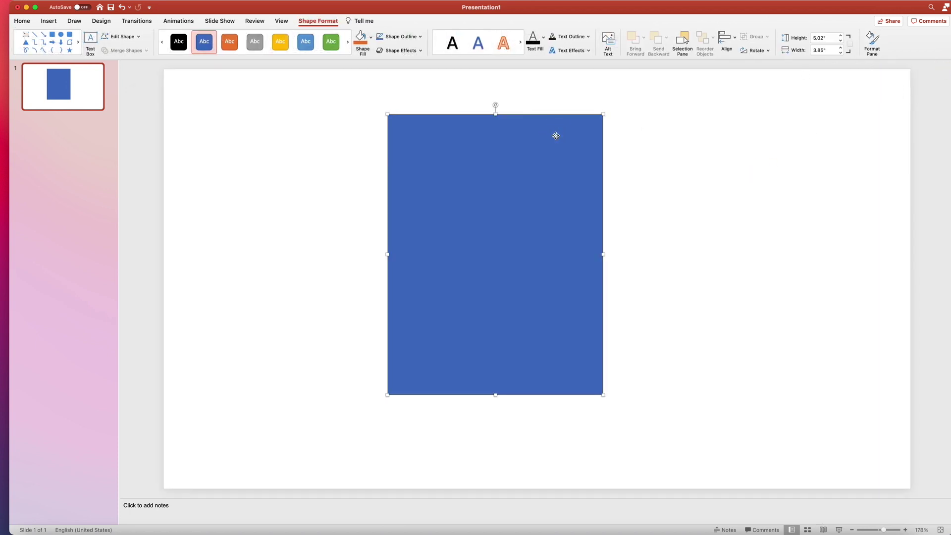
pyautogui.click(874, 46)
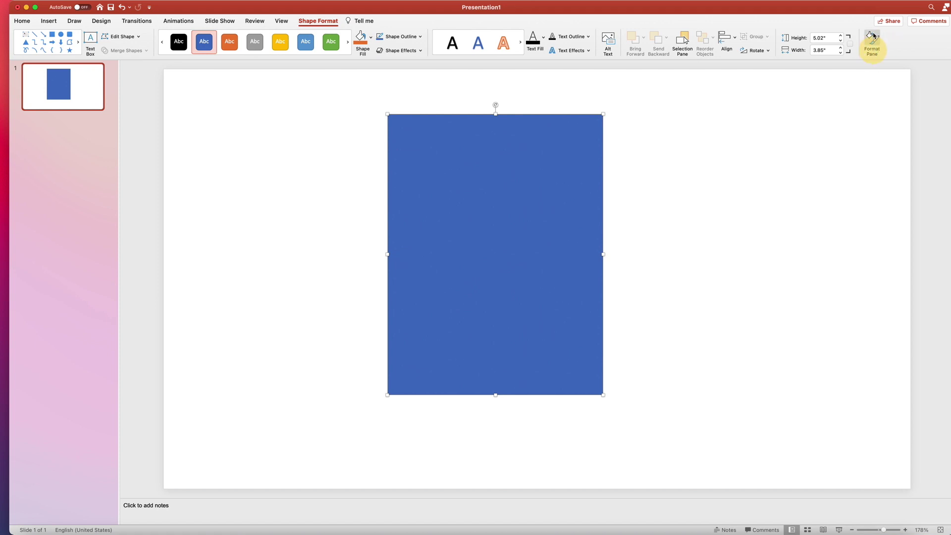
pyautogui.click(760, 154)
pyautogui.click(460, 184)
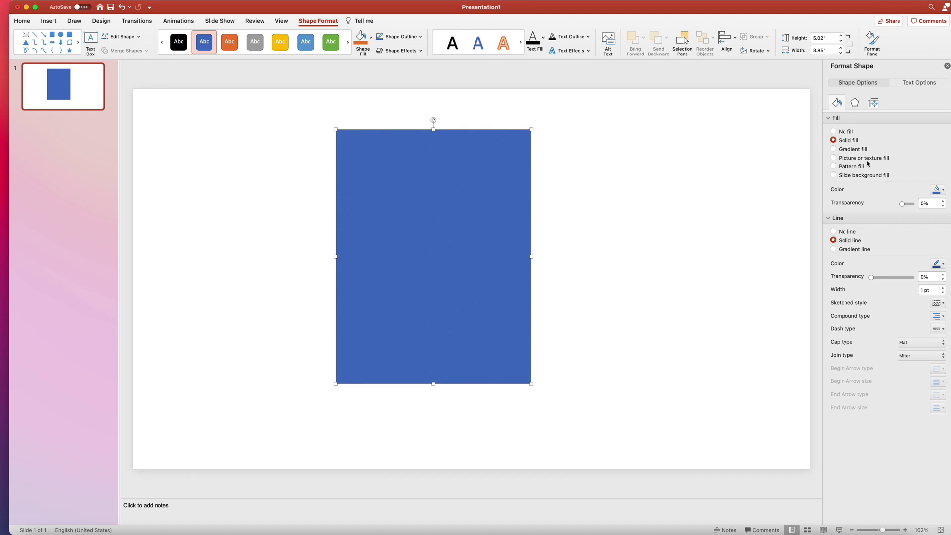
# Step: Fill the blue rectangle with solid white and remove its outline
pyautogui.click(939, 189)
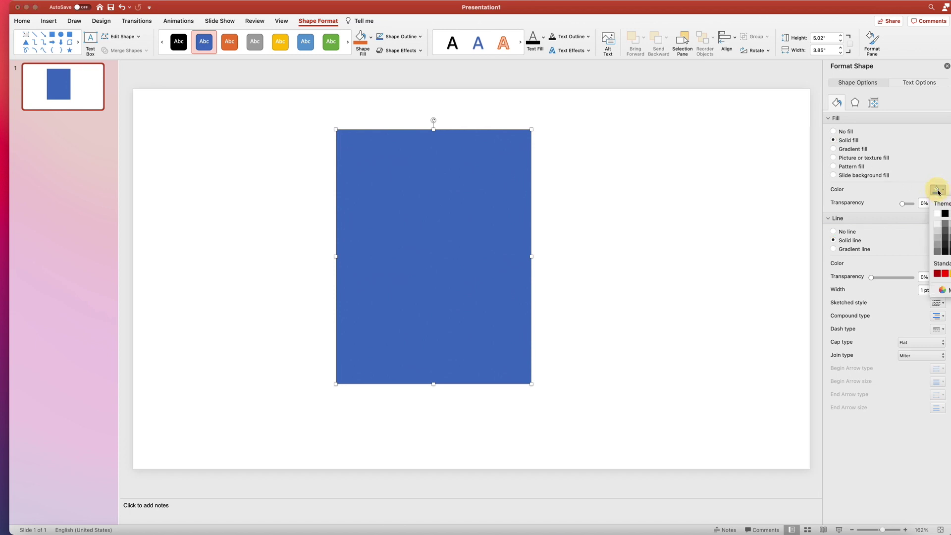
pyautogui.click(939, 216)
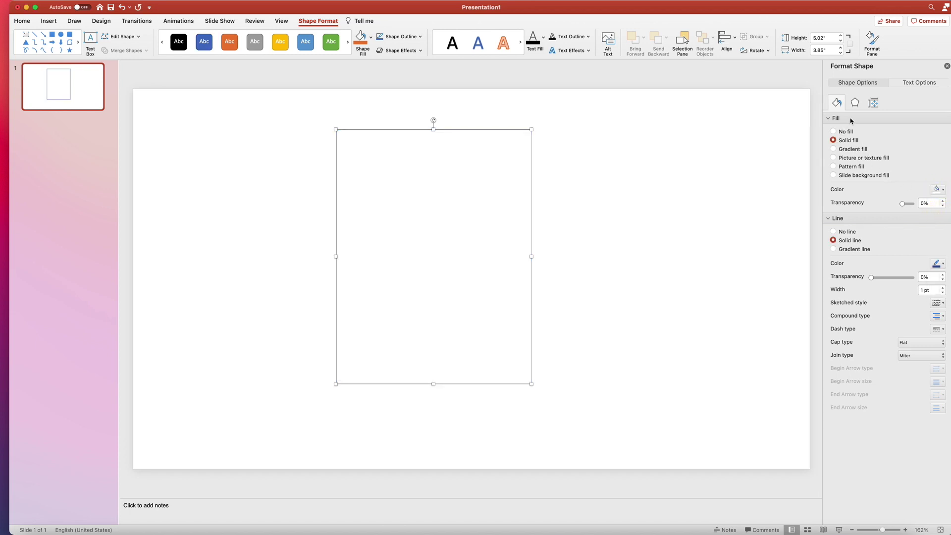
pyautogui.click(834, 231)
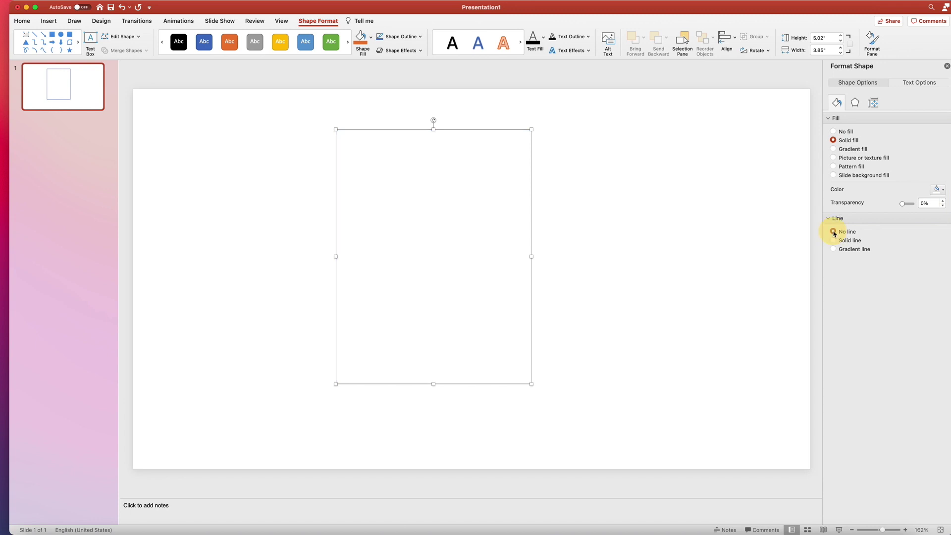
pyautogui.click(614, 194)
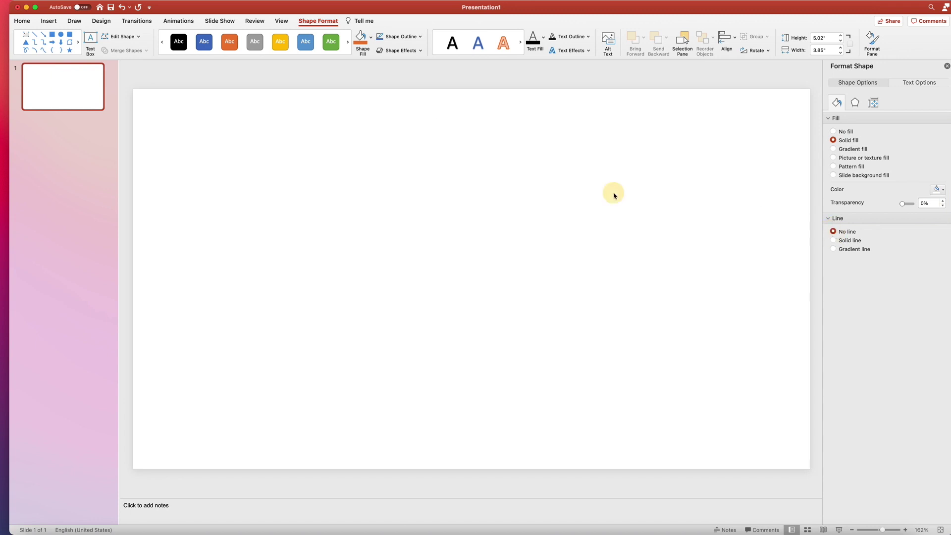
# Step: Move the white borderless rectangle to the right, closer to the slide's centre
pyautogui.click(479, 248)
pyautogui.moveTo(406, 231); pyautogui.dragTo(439, 250)
pyautogui.click(654, 253)
pyautogui.click(443, 227)
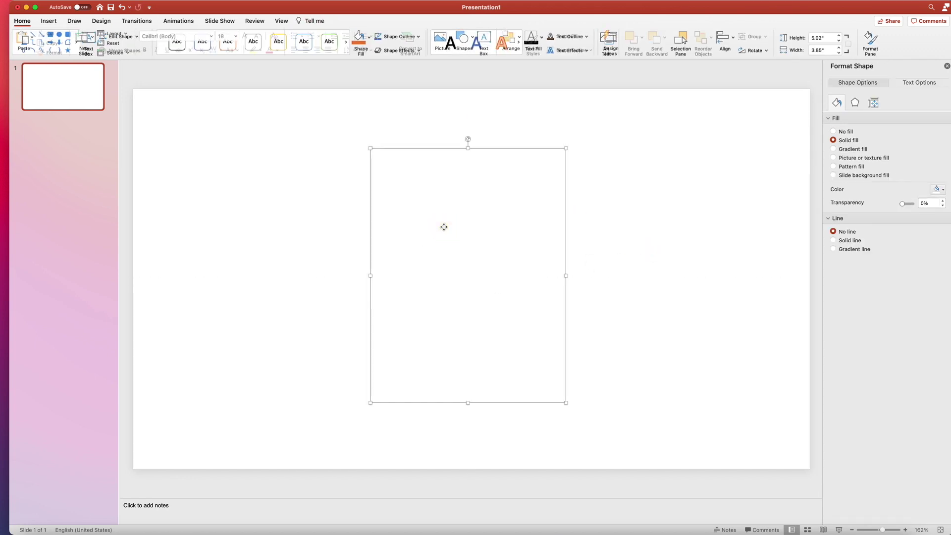
pyautogui.moveTo(452, 255); pyautogui.dragTo(464, 240)
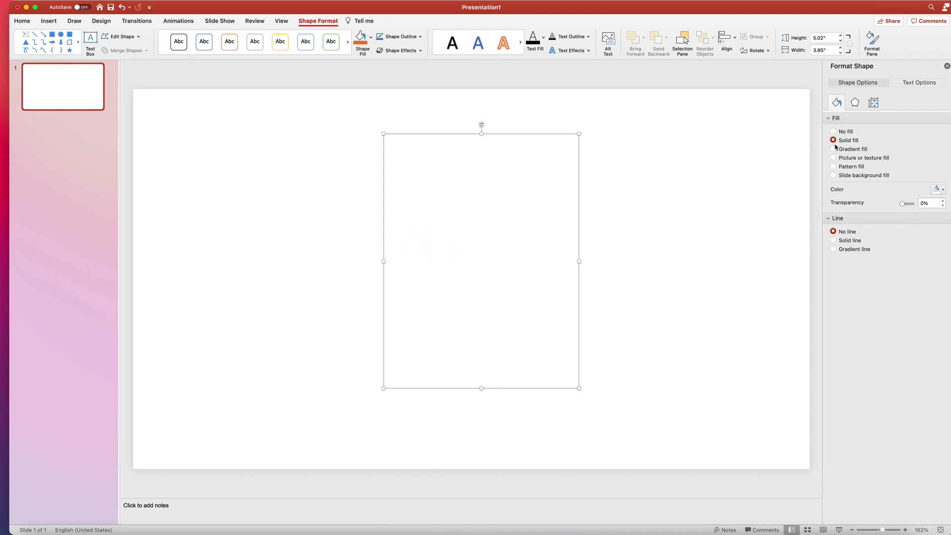
# Step: Change the rectangle's solid fill color to orange and deselect it
pyautogui.click(941, 191)
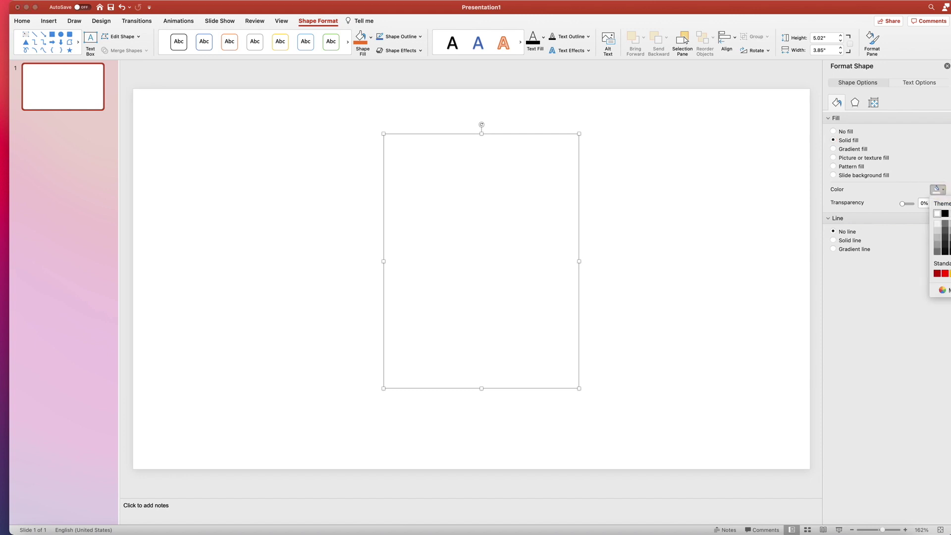
pyautogui.click(950, 213)
pyautogui.click(707, 224)
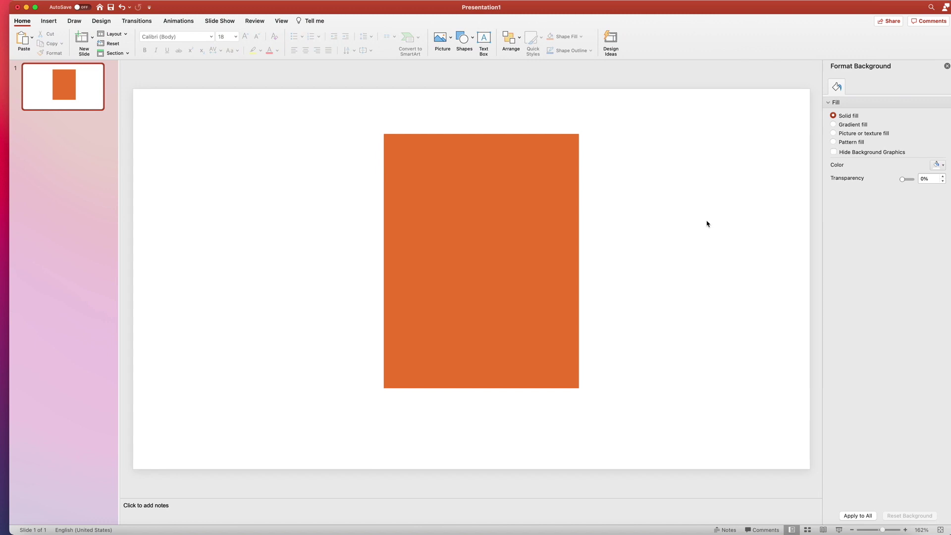
# Step: Display the shadow and reflection effect settings of the orange rectangle
pyautogui.click(474, 194)
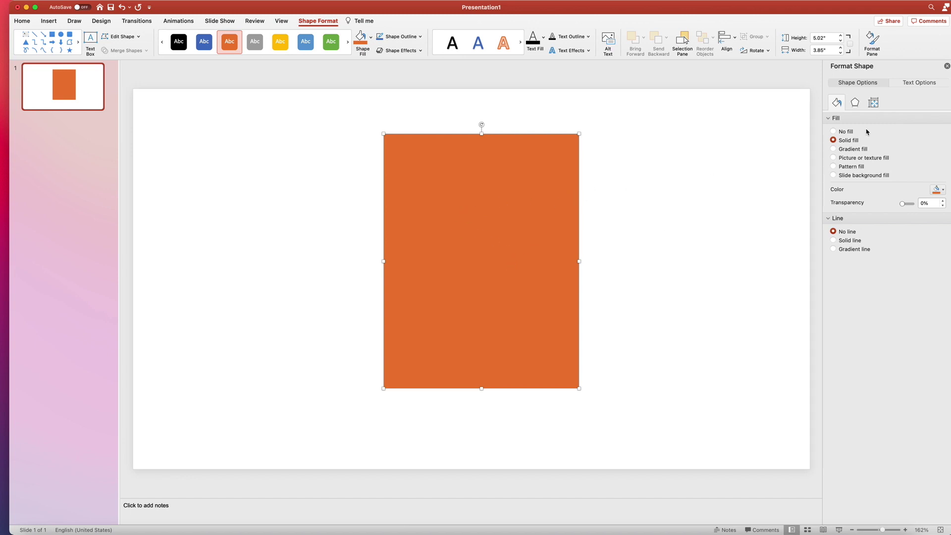
pyautogui.click(855, 103)
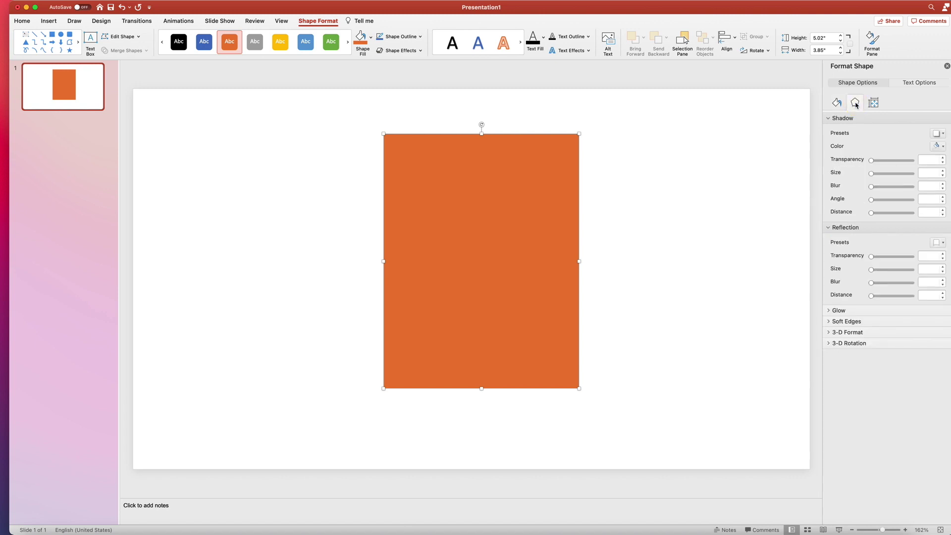
pyautogui.click(856, 107)
# Step: Set the orange rectangle's height to 11 inches
pyautogui.click(874, 104)
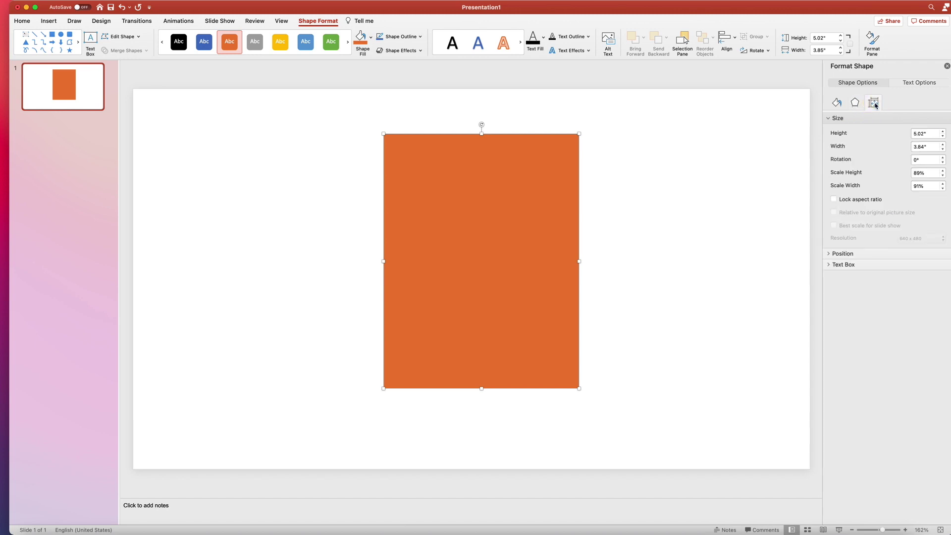
pyautogui.click(931, 133)
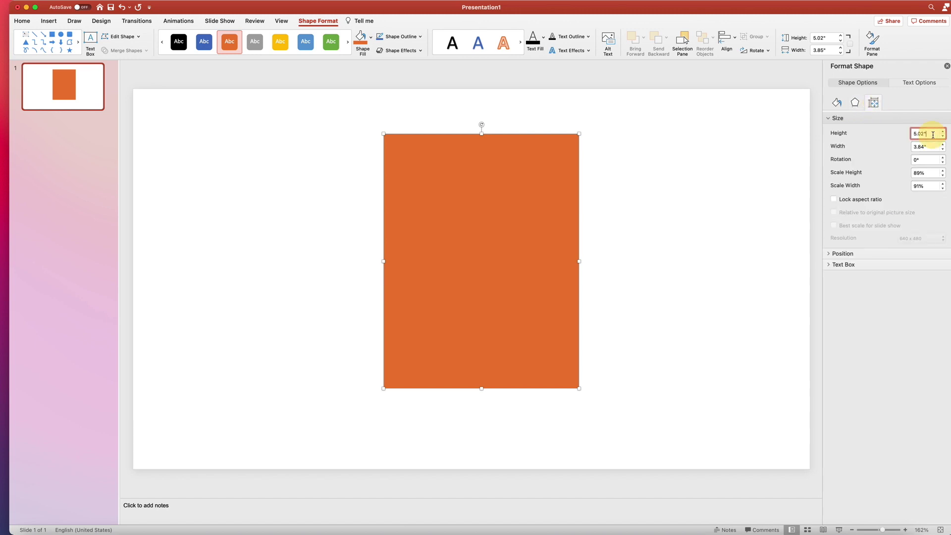
pyautogui.moveTo(922, 134); pyautogui.dragTo(885, 137)
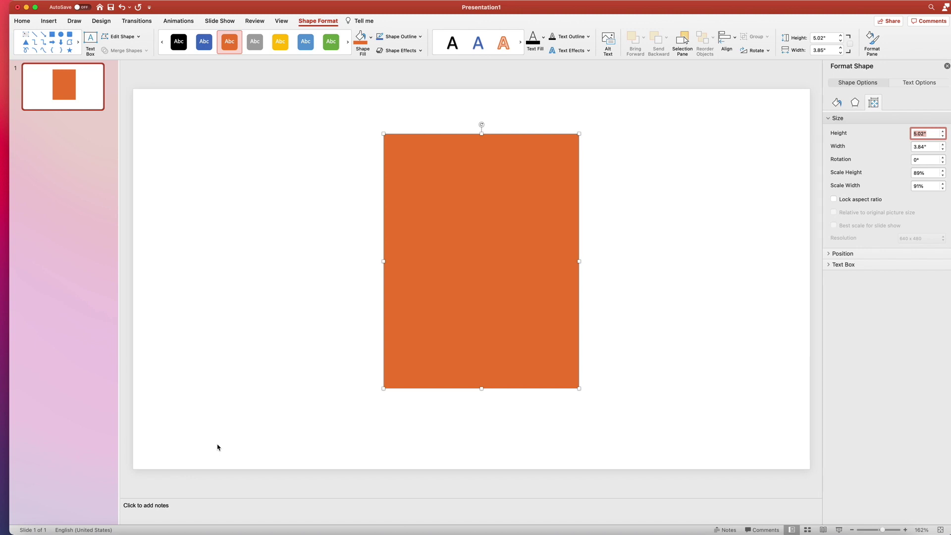
pyautogui.write('11')
# Step: Set the orange rectangle's width to 8.5 inches
pyautogui.click(936, 147)
pyautogui.moveTo(936, 147); pyautogui.dragTo(881, 147)
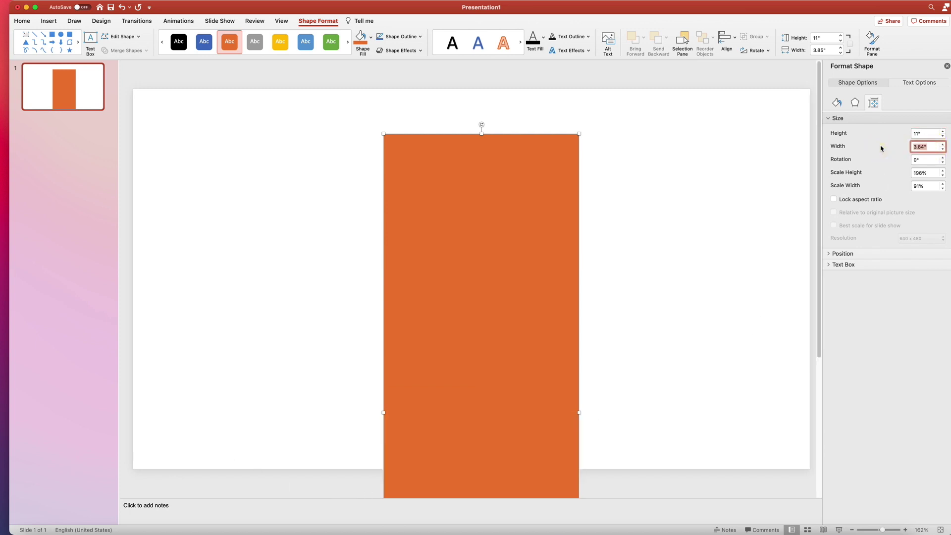
pyautogui.write('8.5')
pyautogui.press('Return')
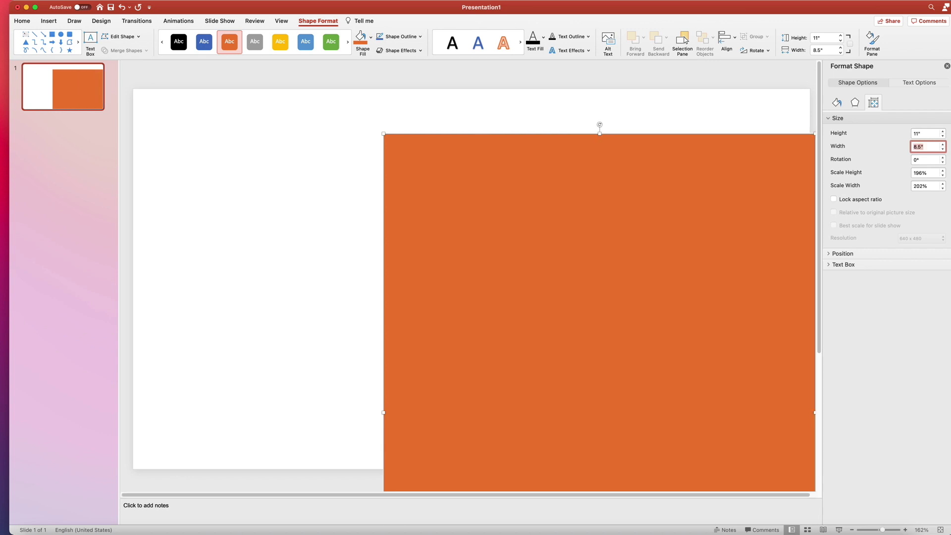
# Step: Move the orange rectangle across the slide so that it sits roughly centred horizontally
pyautogui.click(626, 344)
pyautogui.moveTo(626, 344); pyautogui.dragTo(520, 141)
pyautogui.moveTo(489, 328); pyautogui.dragTo(500, 396)
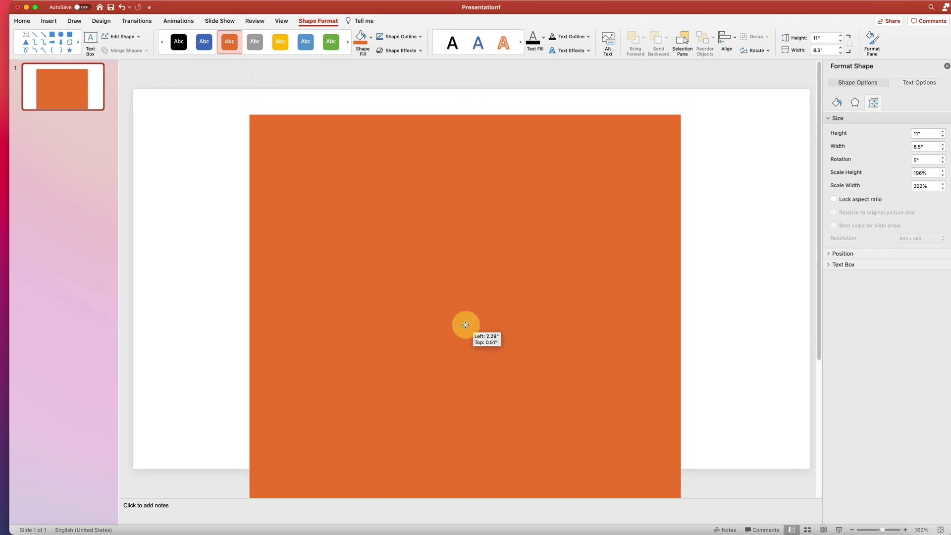
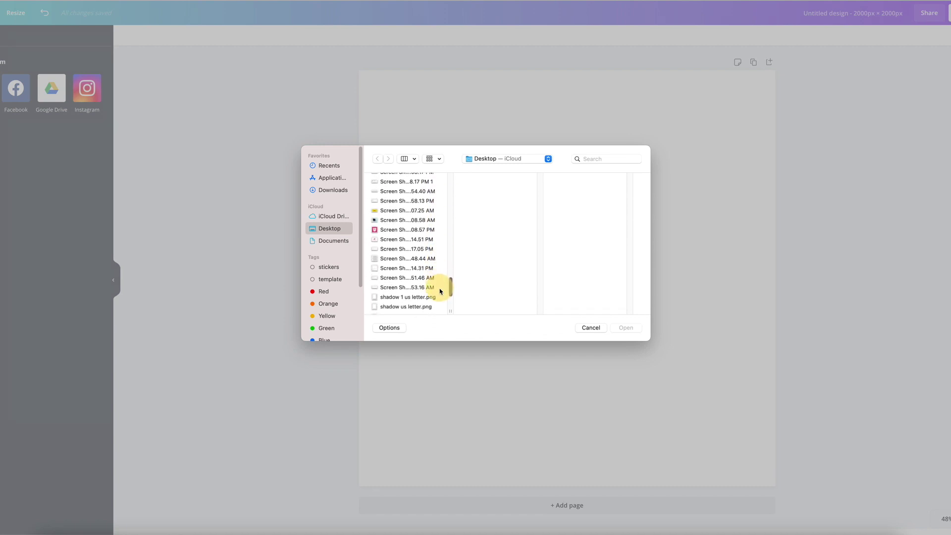
# Step: In Canva, upload the image "shadow 1 us letter.png" from the Desktop folder to the 2000 × 2000 px design
pyautogui.click(417, 273)
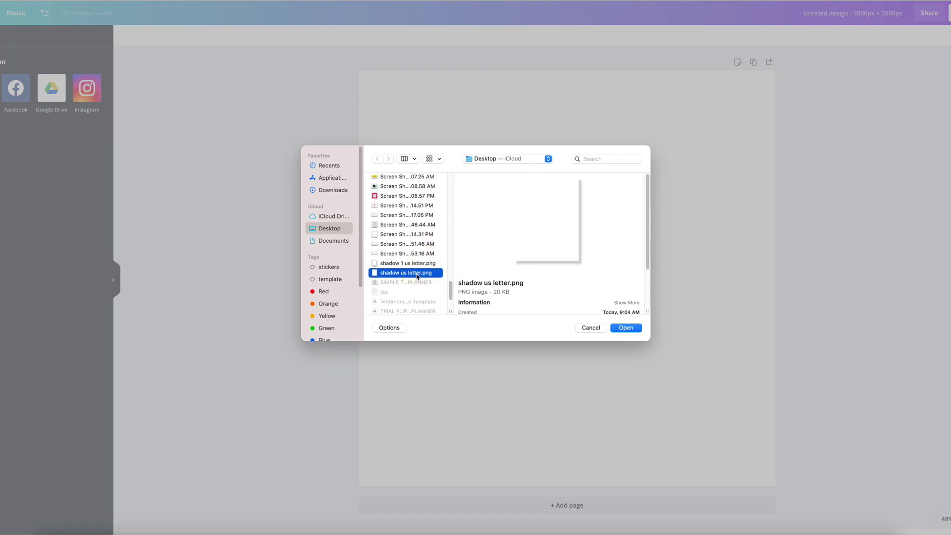
pyautogui.click(414, 264)
pyautogui.click(621, 329)
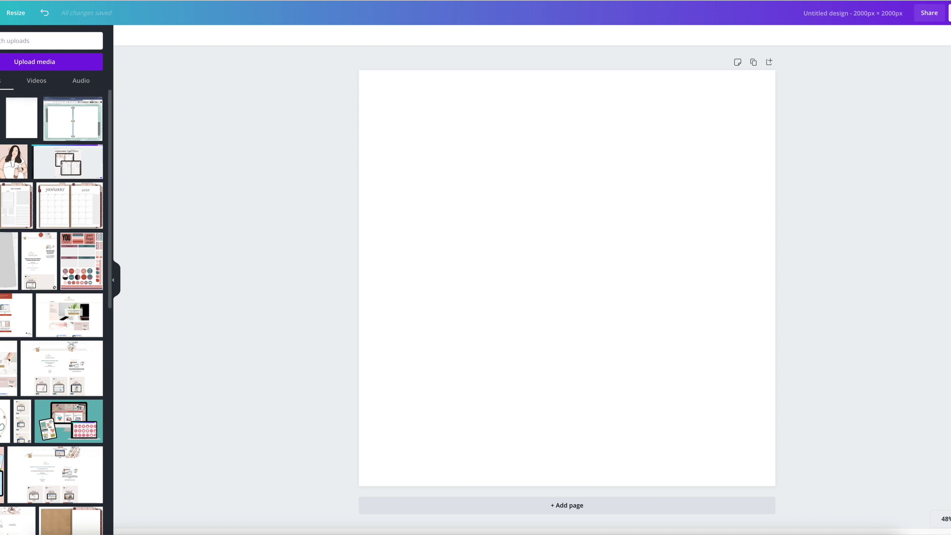
# Step: Place the uploaded white page image with the drop shadow on the blank canvas and deselect it
pyautogui.click(21, 117)
pyautogui.click(431, 105)
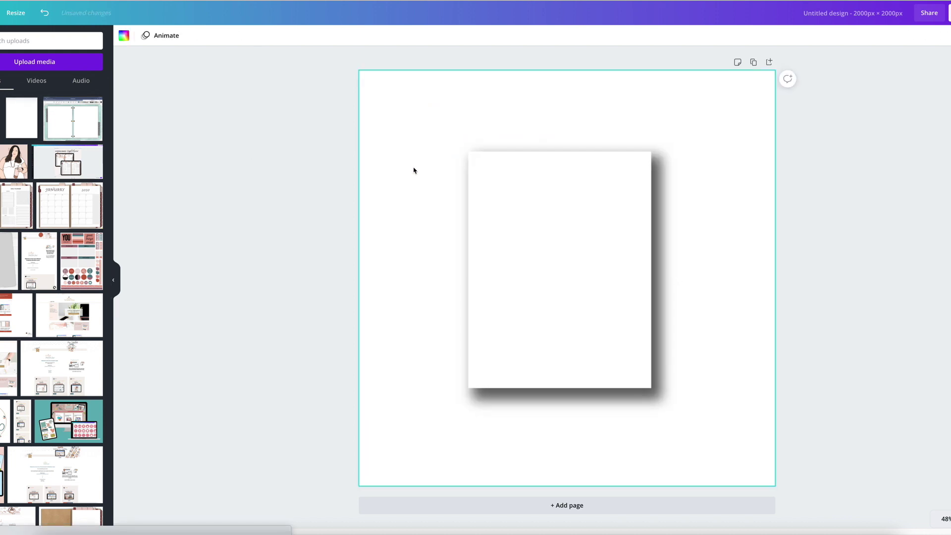
pyautogui.click(544, 298)
pyautogui.click(410, 259)
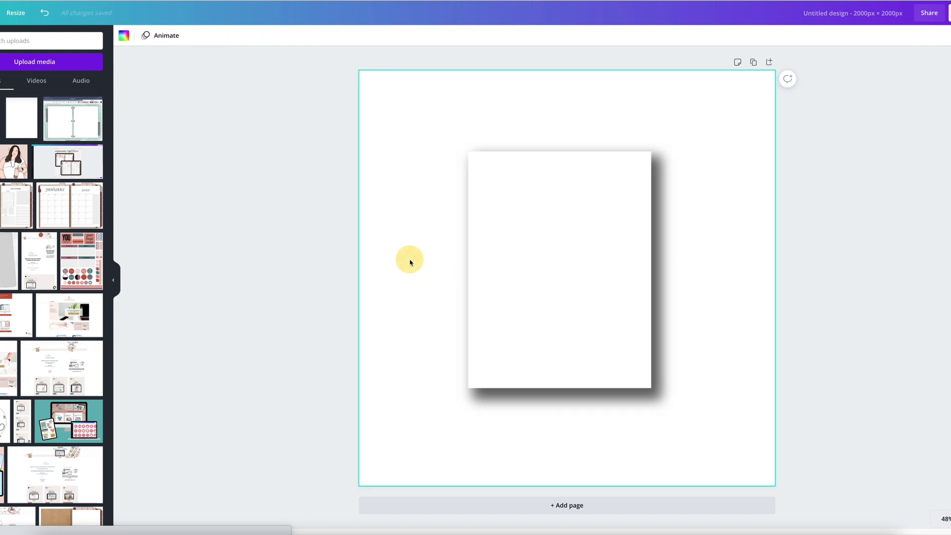
# Step: Find the Monday-to-Thursday hourly planner page among the uploaded images and add it to the canvas
pyautogui.scroll(-5, 70, 354)
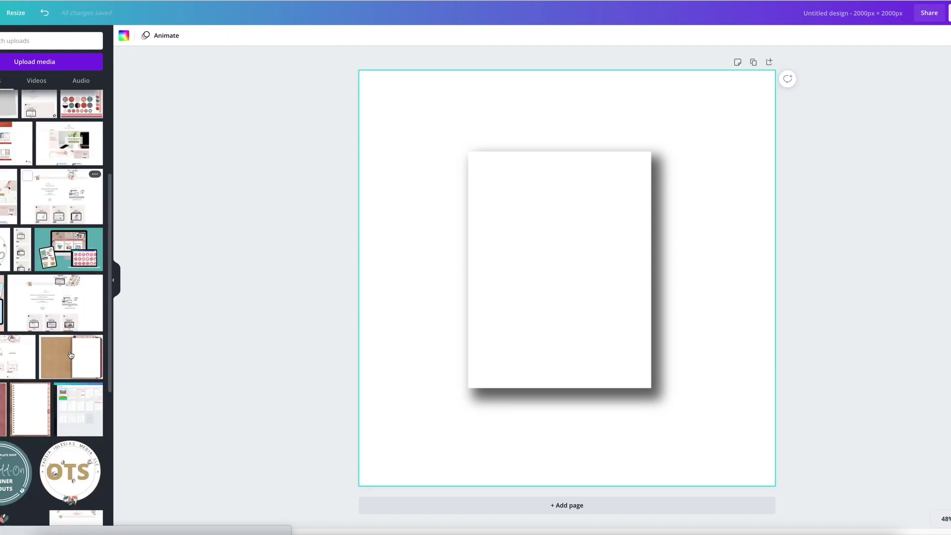
pyautogui.scroll(-12, 70, 355)
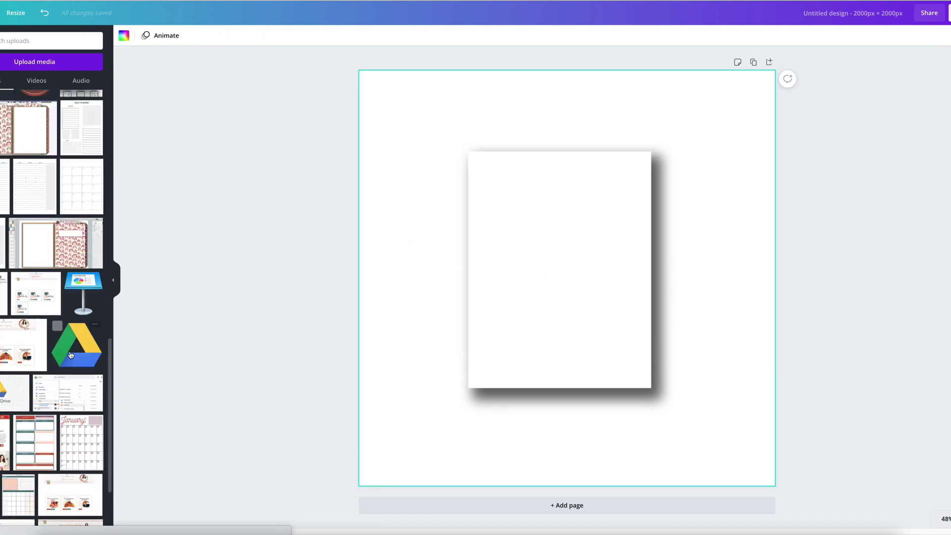
pyautogui.click(4, 189)
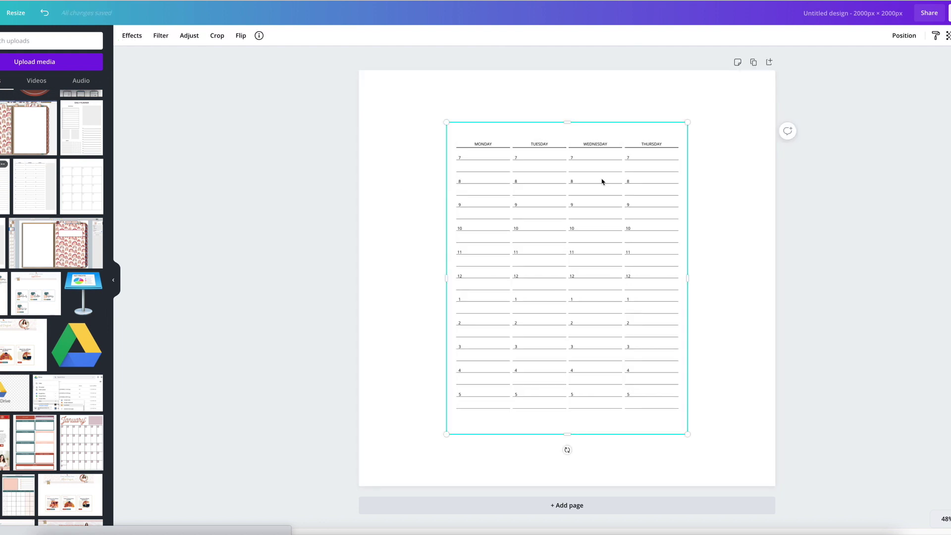
# Step: Scale the planner page to about 873 × 1,131 px and align it over the white area of the shadowed page
pyautogui.moveTo(687, 124); pyautogui.dragTo(648, 173)
pyautogui.moveTo(512, 233); pyautogui.dragTo(535, 212)
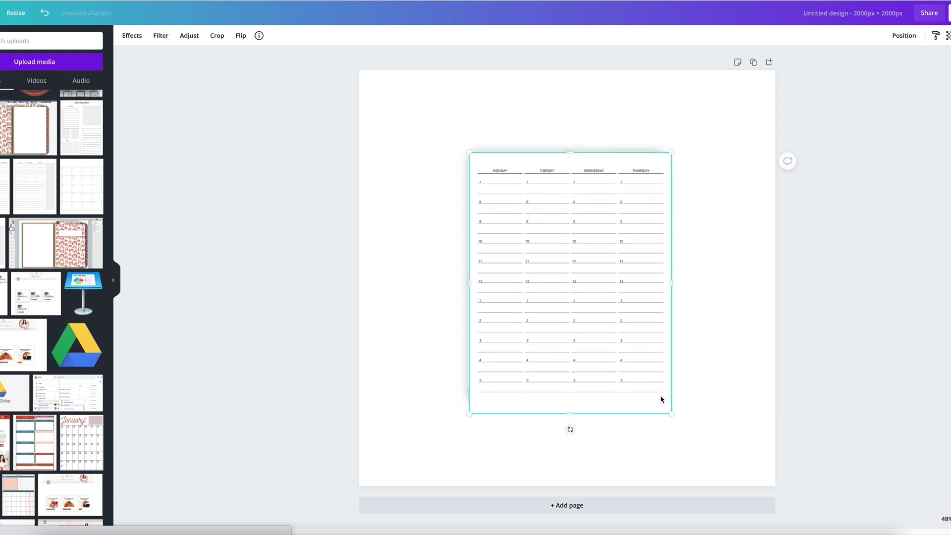
pyautogui.moveTo(671, 411); pyautogui.dragTo(651, 387)
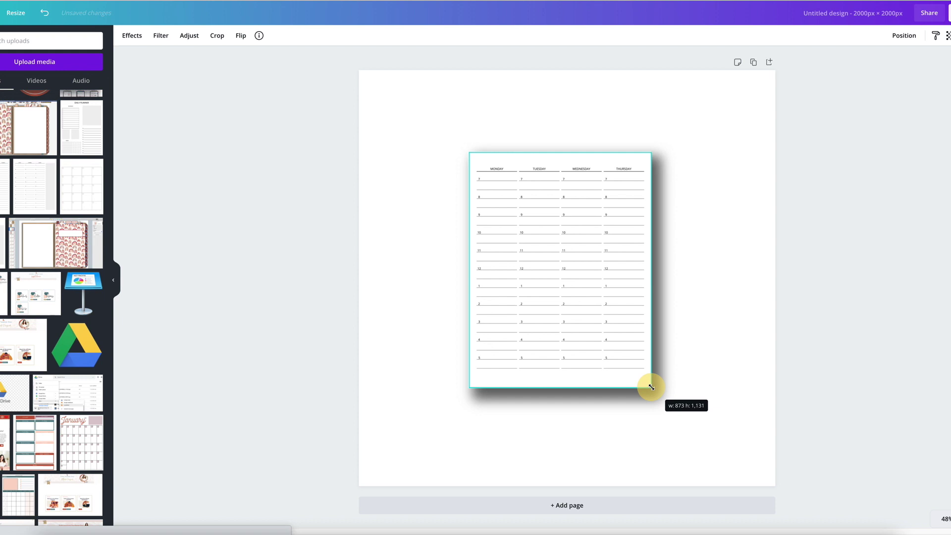
pyautogui.moveTo(651, 386); pyautogui.dragTo(651, 387)
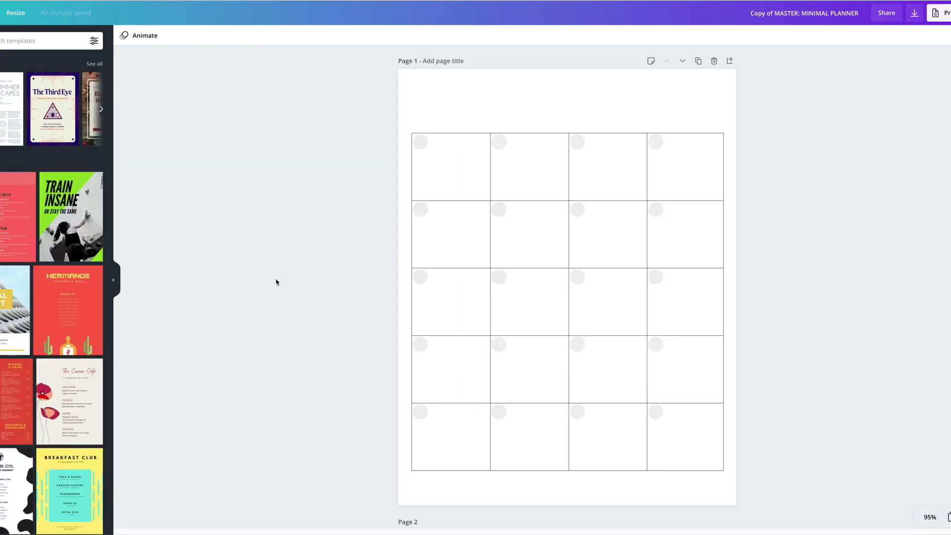
# Step: In the "Copy of MASTER: MINIMAL PLANNER" design, examine the Monday-to-Thursday hourly layout on page 3
pyautogui.scroll(-20, 276, 282)
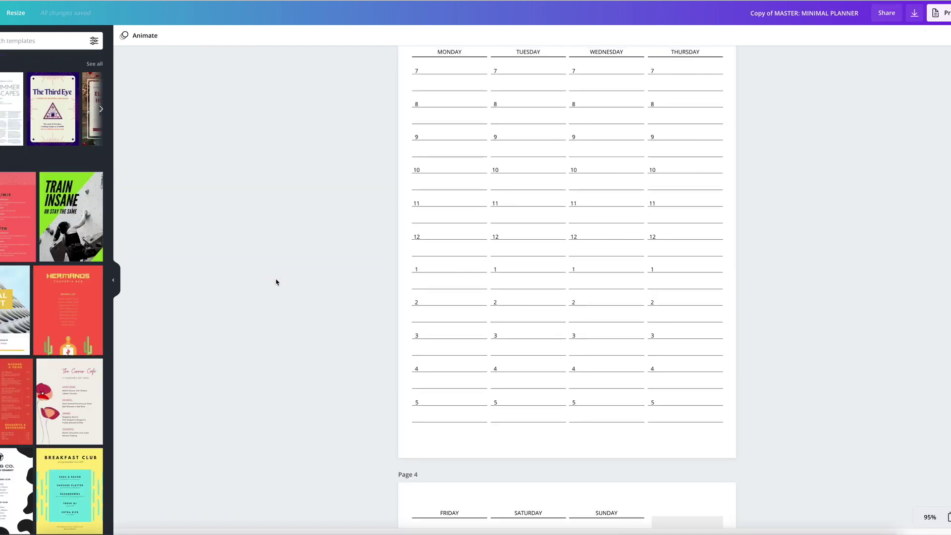
pyautogui.scroll(3, 276, 281)
pyautogui.scroll(-1, 276, 281)
pyautogui.moveTo(360, 120); pyautogui.dragTo(725, 430)
pyautogui.click(808, 371)
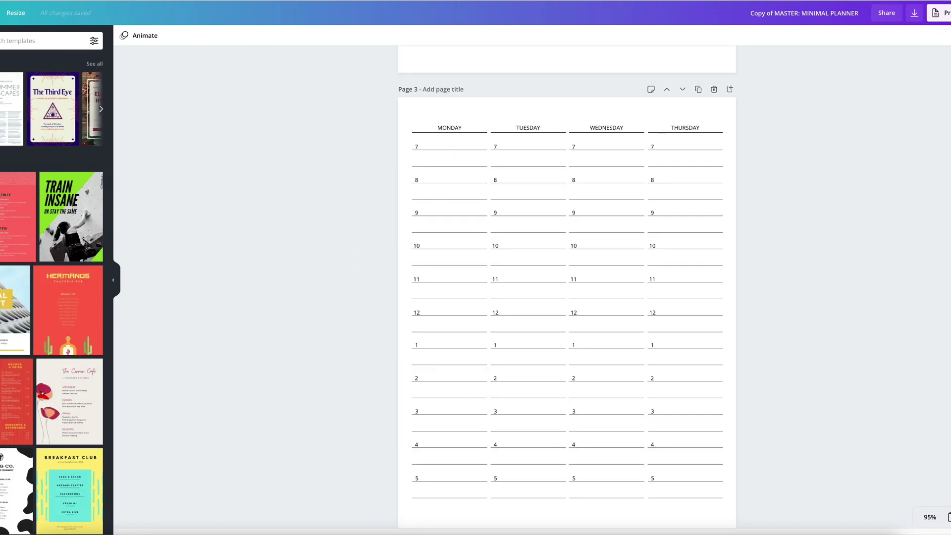
# Step: Check the planner's download options and display all of its pages in a grid overview
pyautogui.click(914, 15)
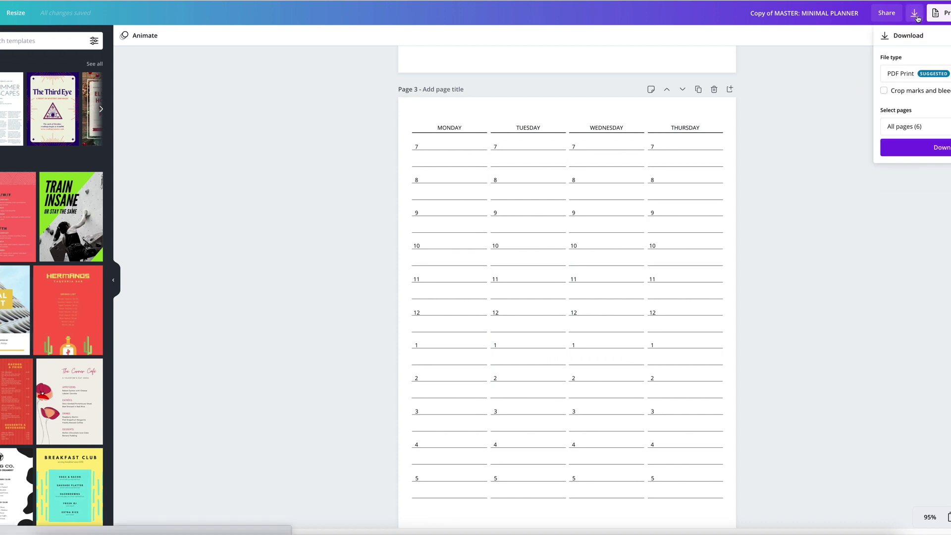
pyautogui.click(806, 224)
pyautogui.click(948, 518)
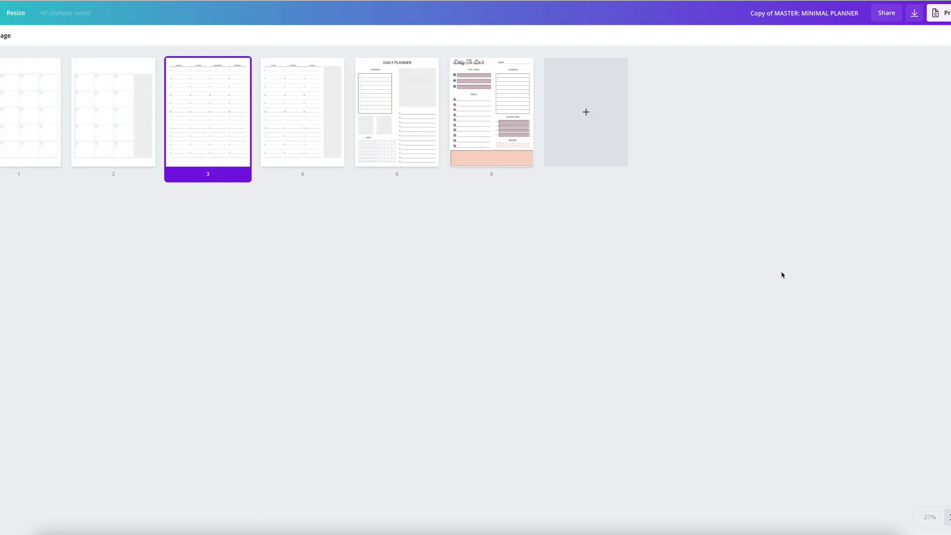
# Step: Configure the planner's download as PNG at 4636 × 6000 px for all pages, closing the options without downloading
pyautogui.click(915, 20)
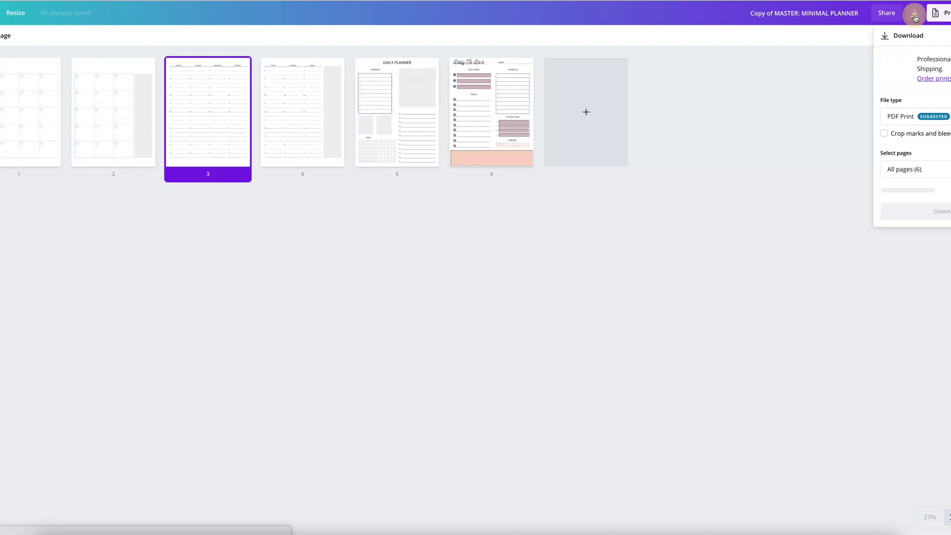
pyautogui.click(905, 120)
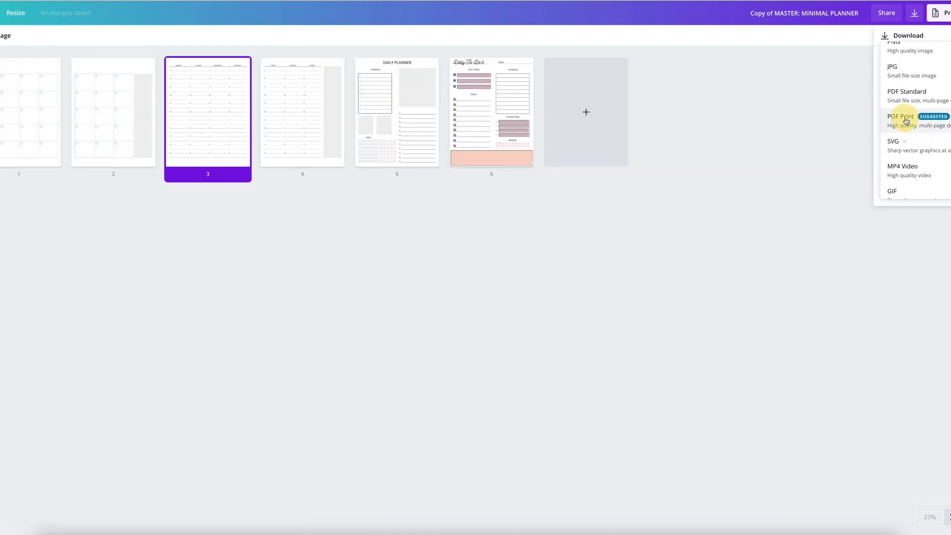
pyautogui.scroll(1, 911, 62)
pyautogui.click(914, 58)
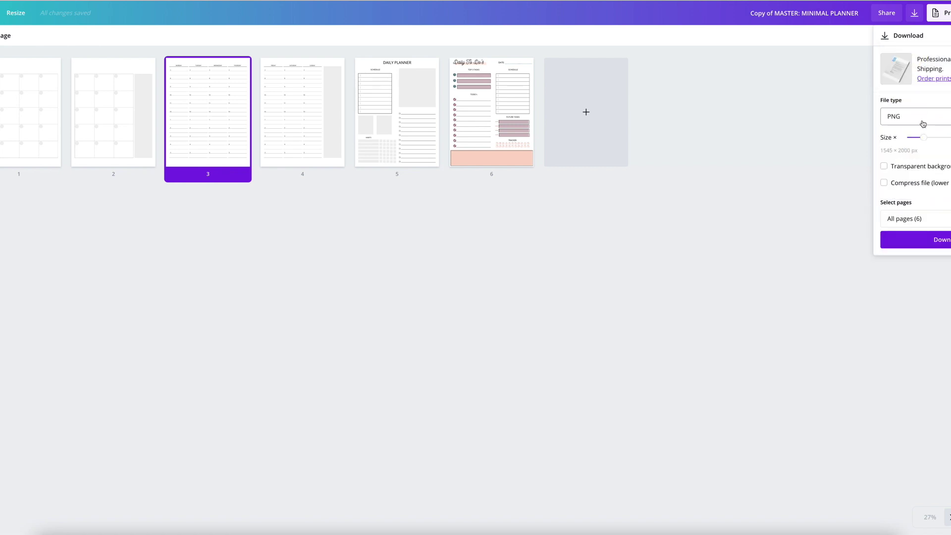
pyautogui.moveTo(924, 137); pyautogui.dragTo(950, 138)
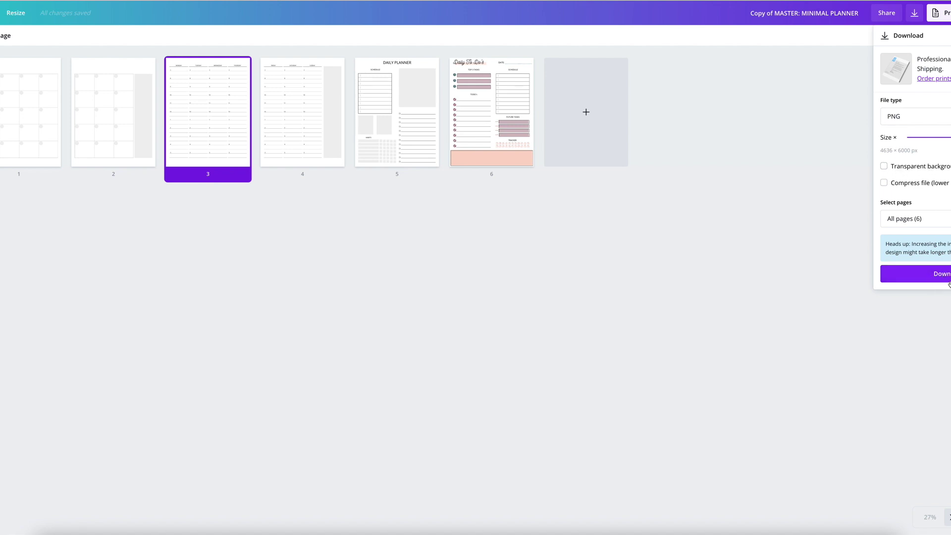
pyautogui.click(758, 168)
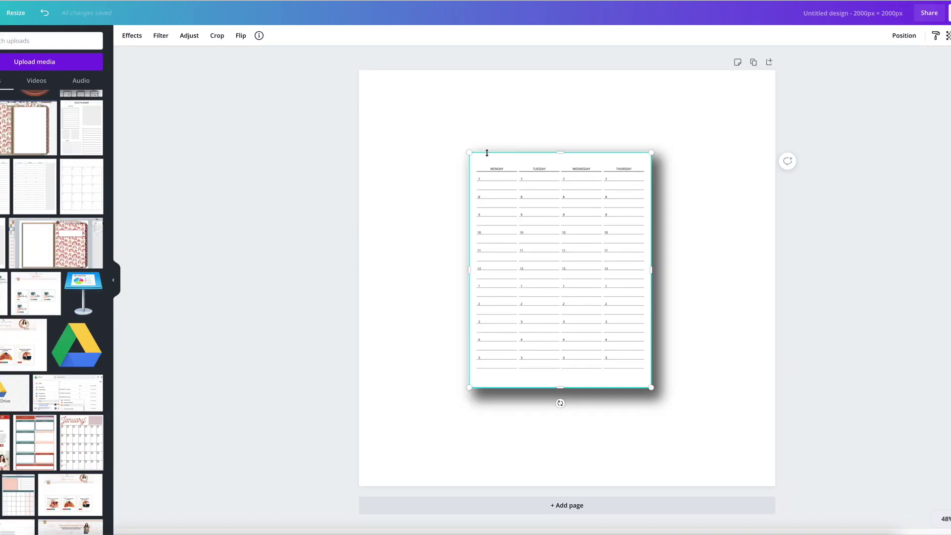
# Step: In the 2000 × 2000 px design, slightly enlarge and nudge the planner page to cover the white page beneath it, leaving it deselected
pyautogui.click(736, 231)
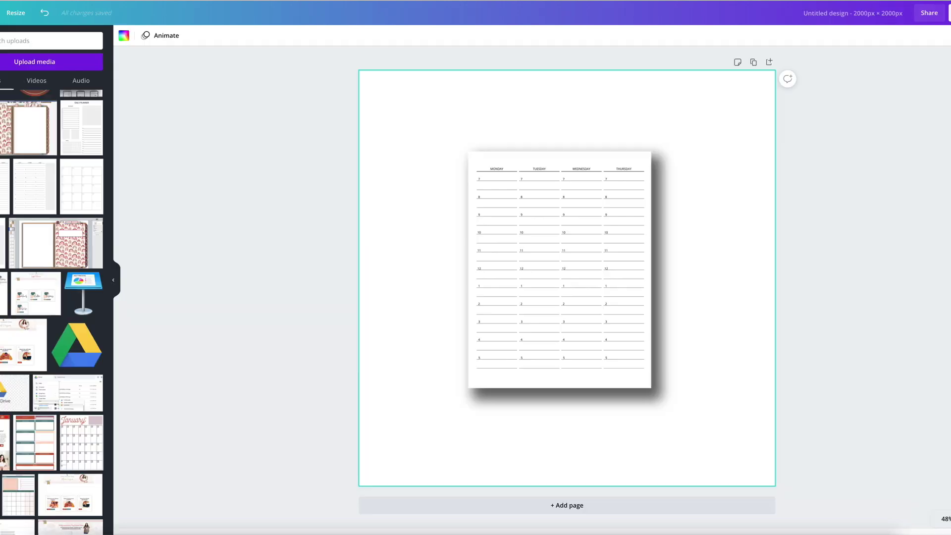
pyautogui.moveTo(562, 262)
pyautogui.mouseDown()
pyautogui.moveTo(475, 259)
pyautogui.moveTo(559, 259)
pyautogui.mouseUp()
pyautogui.moveTo(650, 152); pyautogui.dragTo(650, 153)
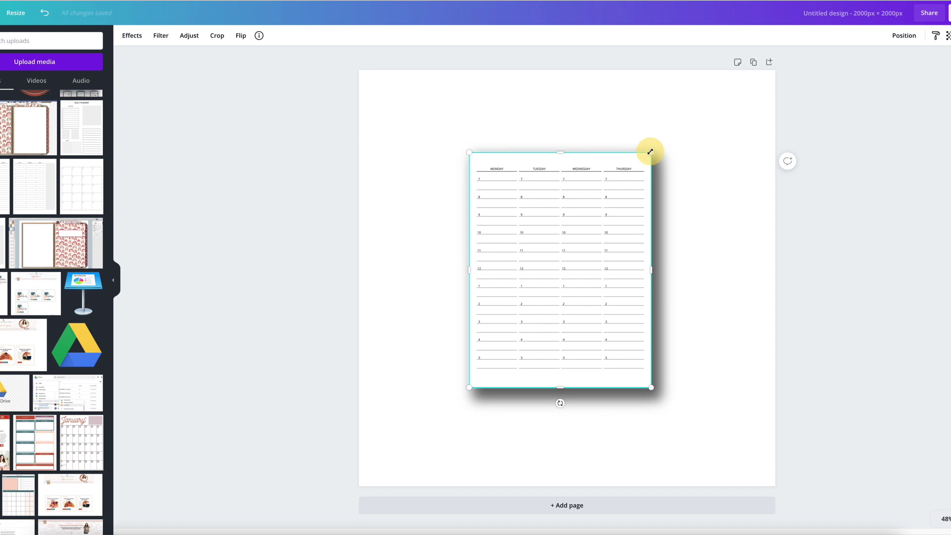
pyautogui.moveTo(651, 150); pyautogui.dragTo(647, 148)
pyautogui.moveTo(575, 218); pyautogui.dragTo(577, 222)
pyautogui.click(406, 133)
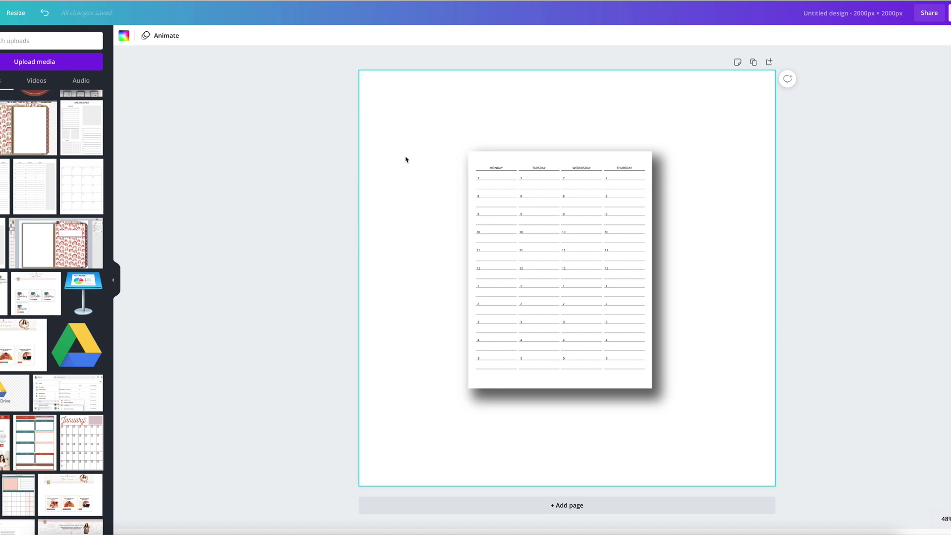
pyautogui.click(552, 239)
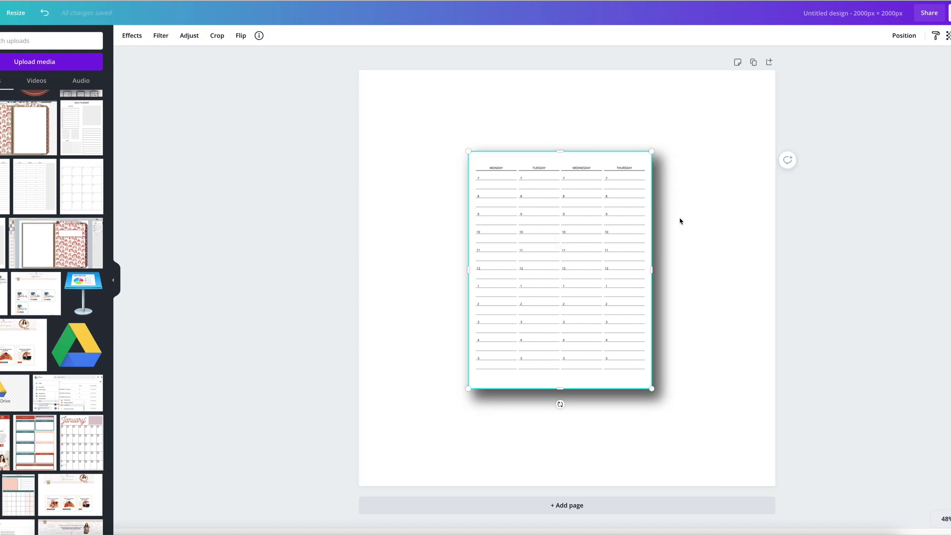
pyautogui.click(722, 234)
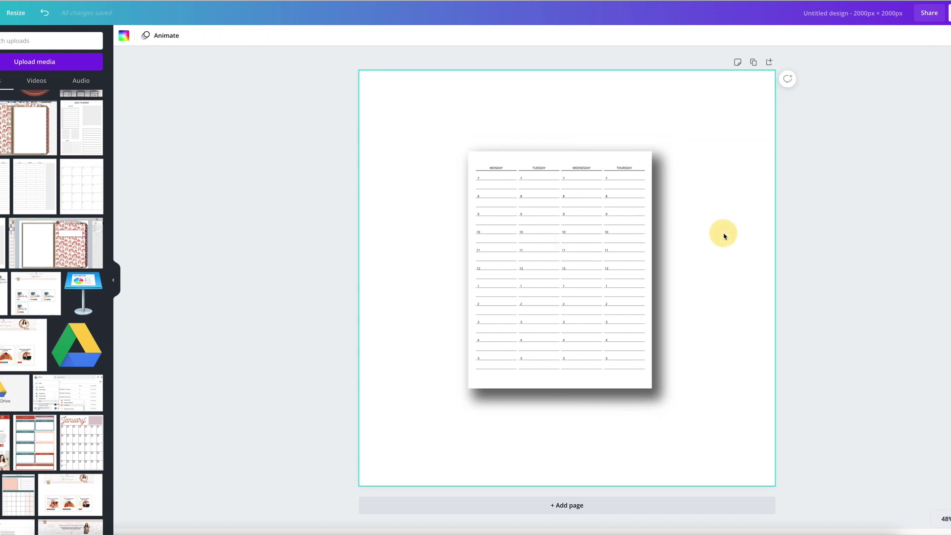
# Step: Set the transparency of the shadow image behind the planner page to 28 and deselect it
pyautogui.click(671, 262)
pyautogui.click(947, 35)
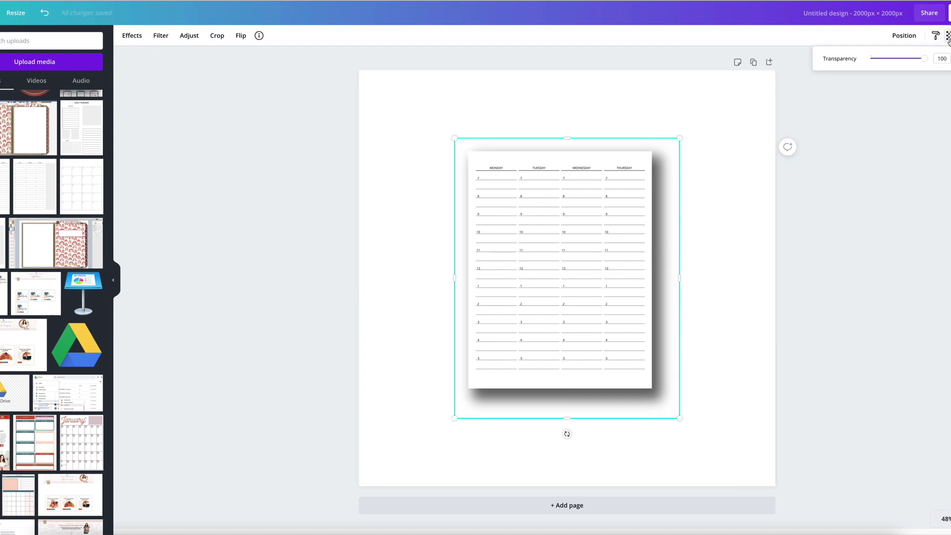
pyautogui.moveTo(924, 61); pyautogui.dragTo(886, 65)
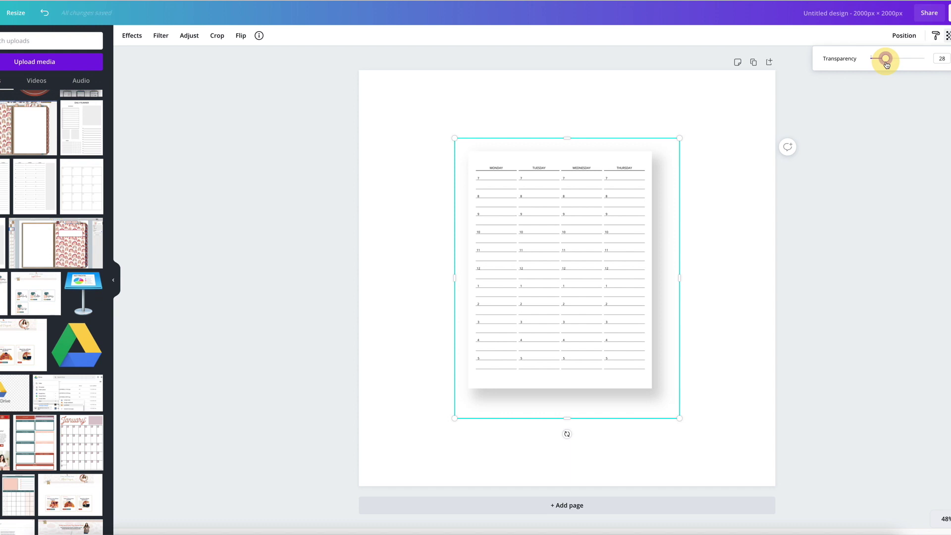
pyautogui.click(725, 212)
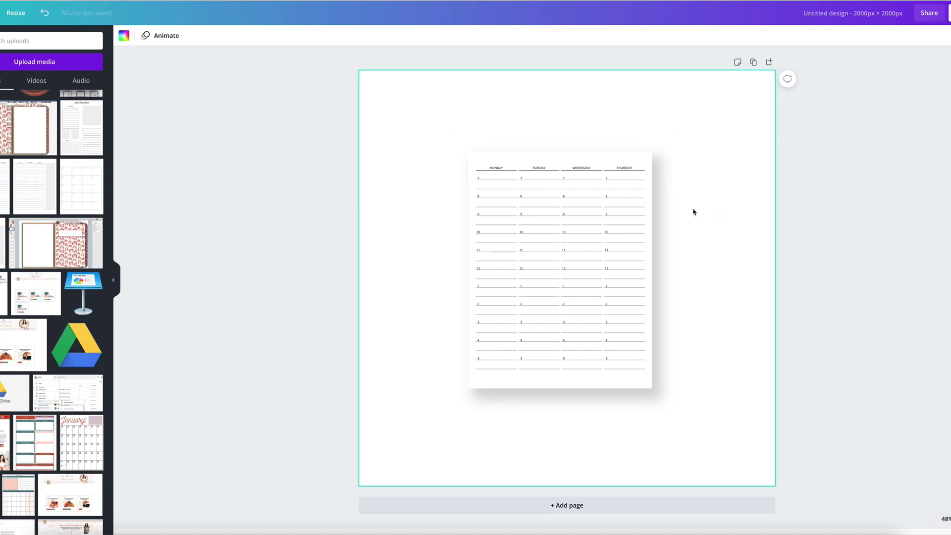
# Step: Restore the shadow image's transparency to 100, deselect it, and select it again
pyautogui.click(664, 214)
pyautogui.click(947, 36)
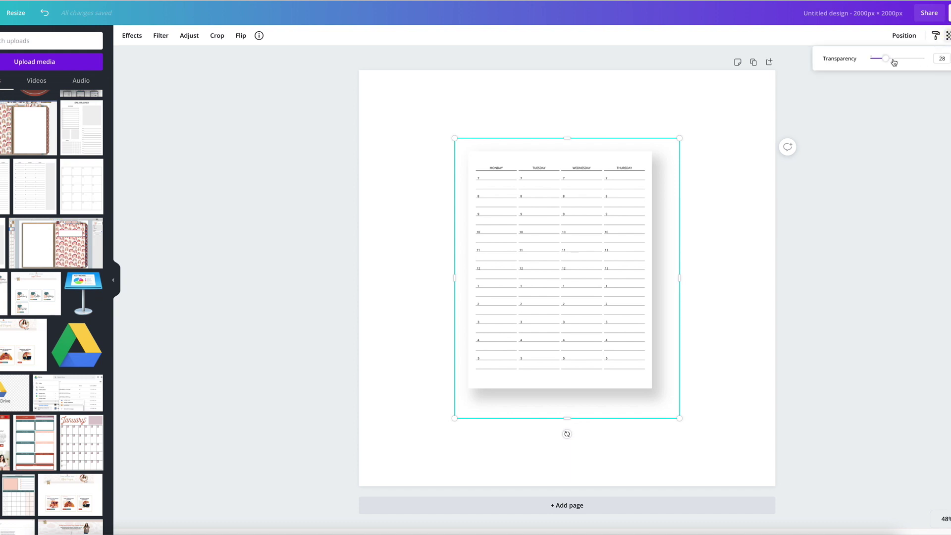
pyautogui.moveTo(888, 62); pyautogui.dragTo(924, 59)
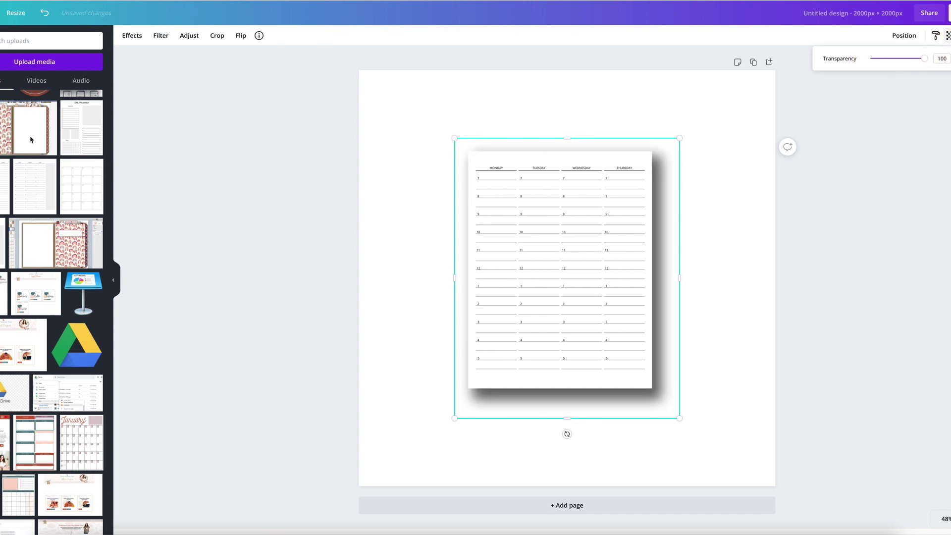
pyautogui.press('Escape')
pyautogui.click(411, 99)
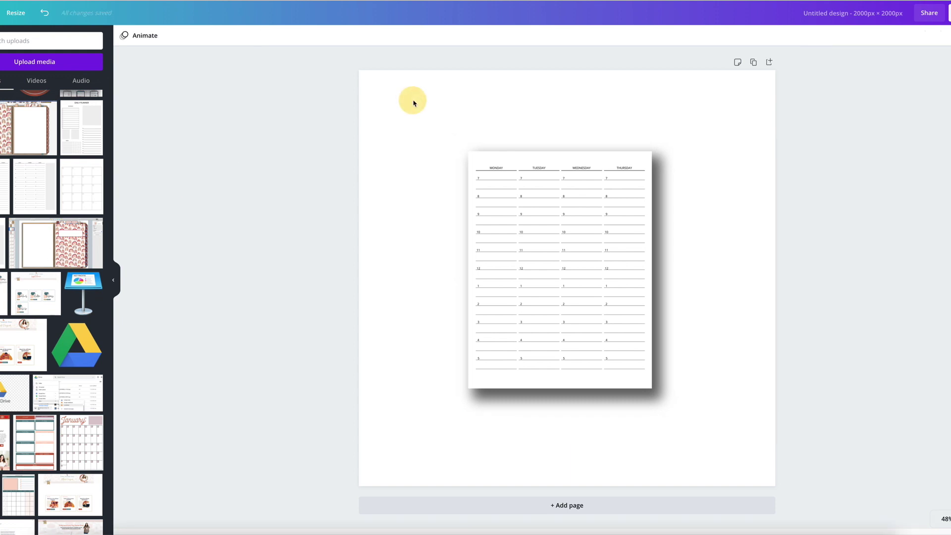
pyautogui.click(668, 247)
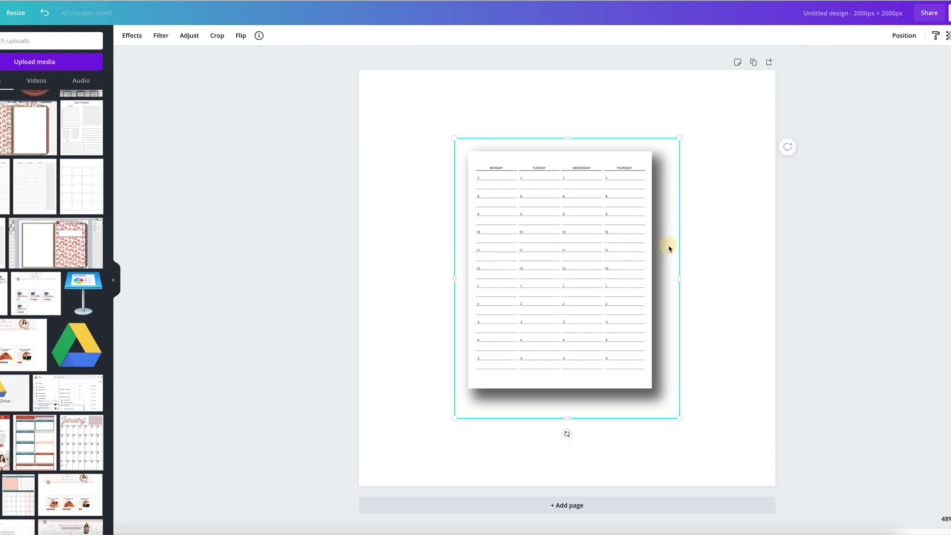
# Step: Lower the transparency value of the shadow image behind the planner page to soften the shadow, leaving it deselected
pyautogui.click(946, 35)
pyautogui.click(925, 58)
pyautogui.moveTo(926, 60); pyautogui.dragTo(874, 74)
pyautogui.click(732, 119)
# Step: Group the planner page with its shadow image as a single element
pyautogui.click(555, 120)
pyautogui.moveTo(555, 119); pyautogui.dragTo(595, 236)
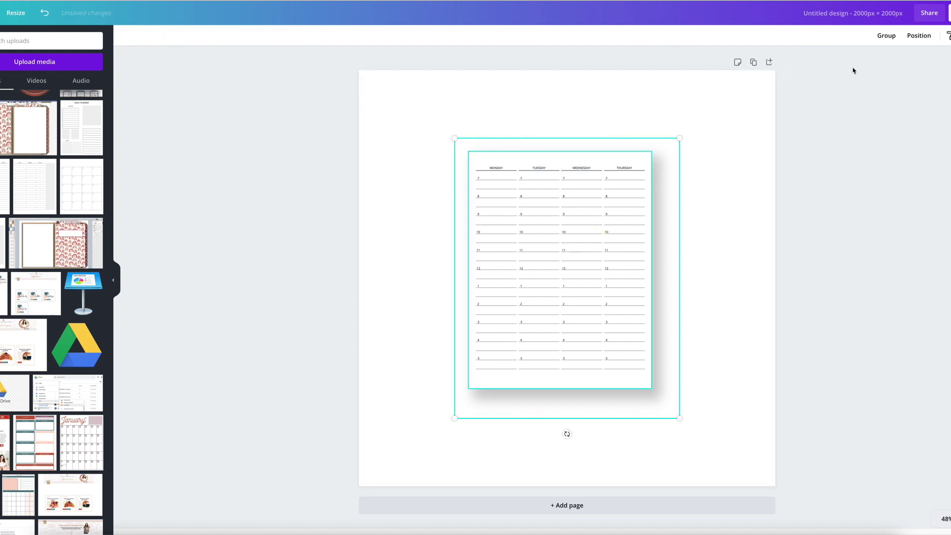
pyautogui.click(889, 36)
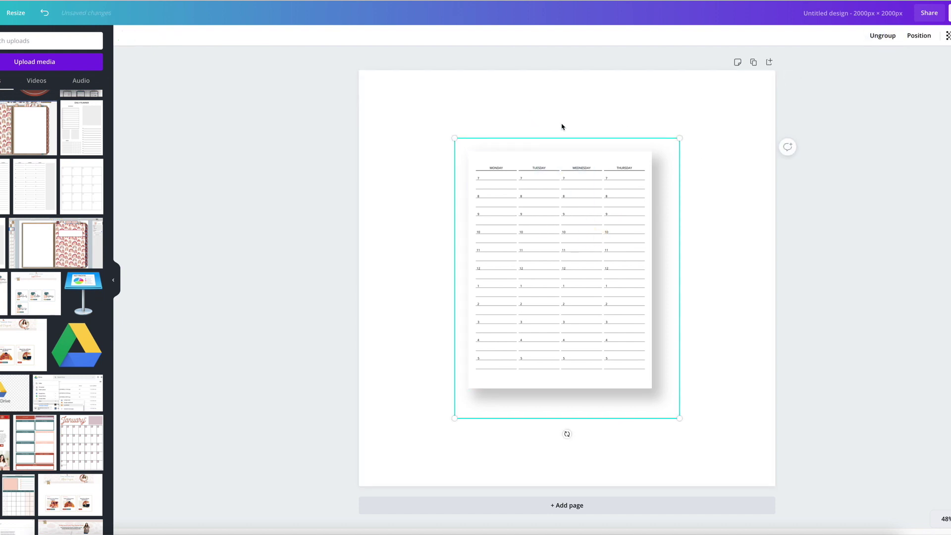
pyautogui.click(577, 106)
pyautogui.moveTo(528, 102); pyautogui.dragTo(567, 233)
pyautogui.click(879, 36)
pyautogui.click(879, 35)
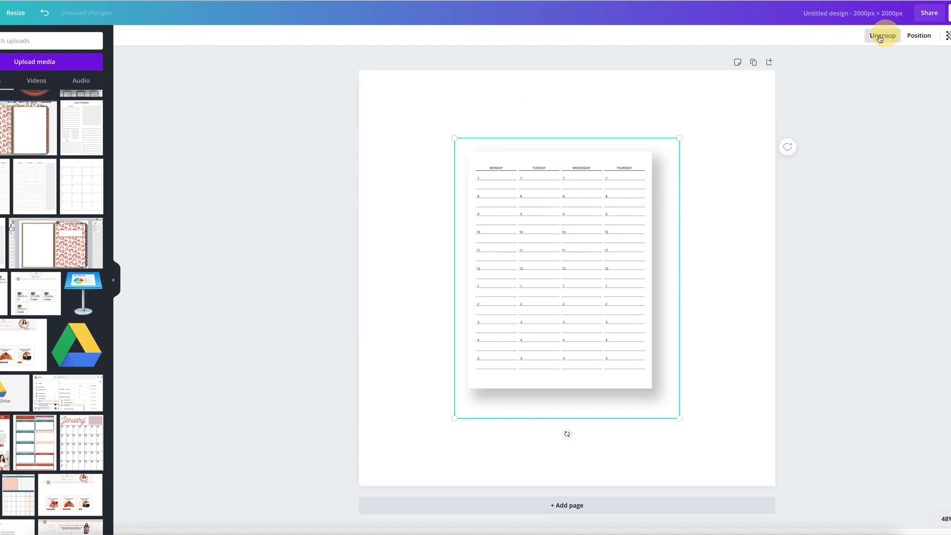
# Step: Scale down the grouped planner page and place two slightly clockwise-tilted duplicates, one on each side of it
pyautogui.moveTo(678, 140); pyautogui.dragTo(592, 246)
pyautogui.moveTo(503, 322); pyautogui.dragTo(624, 254)
pyautogui.moveTo(624, 381); pyautogui.dragTo(617, 383)
pyautogui.moveTo(608, 258); pyautogui.dragTo(483, 249)
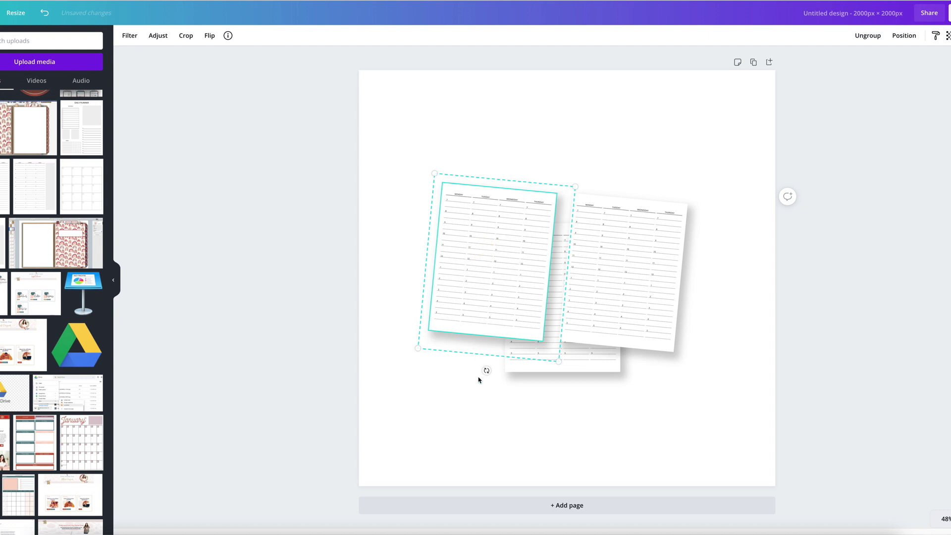
# Step: Tilt the left copy counterclockwise to mirror the right one and nudge the two outer pages into balance around the middle page
pyautogui.moveTo(486, 370); pyautogui.dragTo(505, 371)
pyautogui.moveTo(471, 250); pyautogui.dragTo(472, 257)
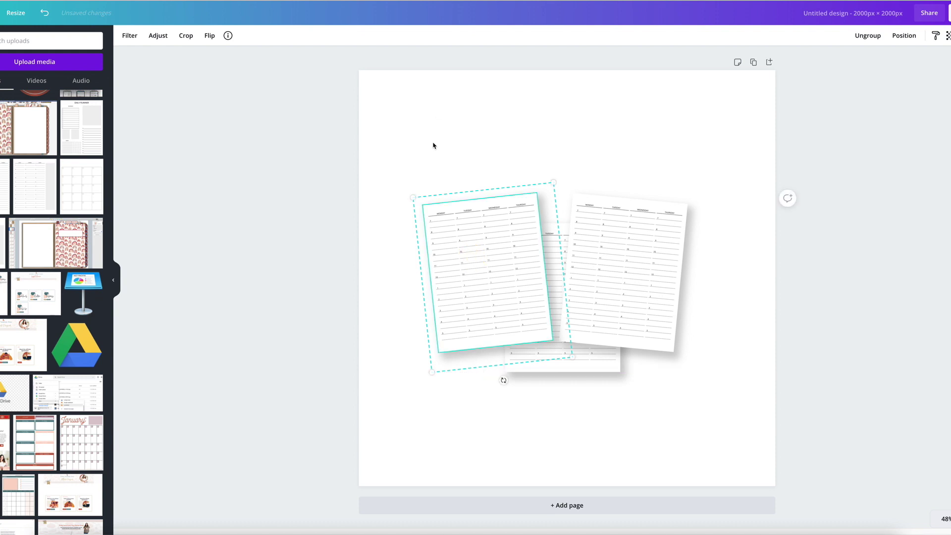
pyautogui.keyDown('shift'); pyautogui.click(632, 248); pyautogui.keyUp('shift')
pyautogui.moveTo(632, 248); pyautogui.dragTo(633, 246)
pyautogui.click(592, 416)
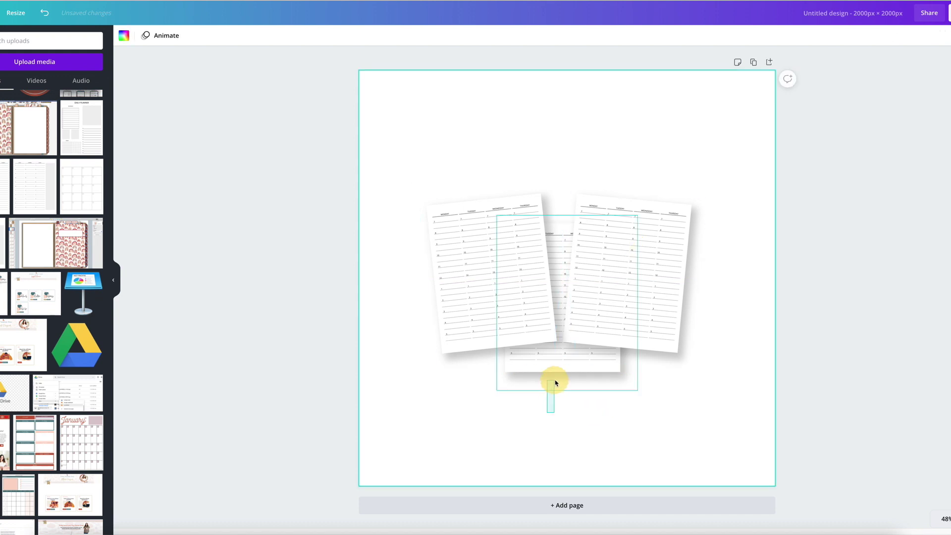
# Step: Bring the upright middle page in front of the tilted pages and raise the two tilted pages slightly
pyautogui.click(555, 383)
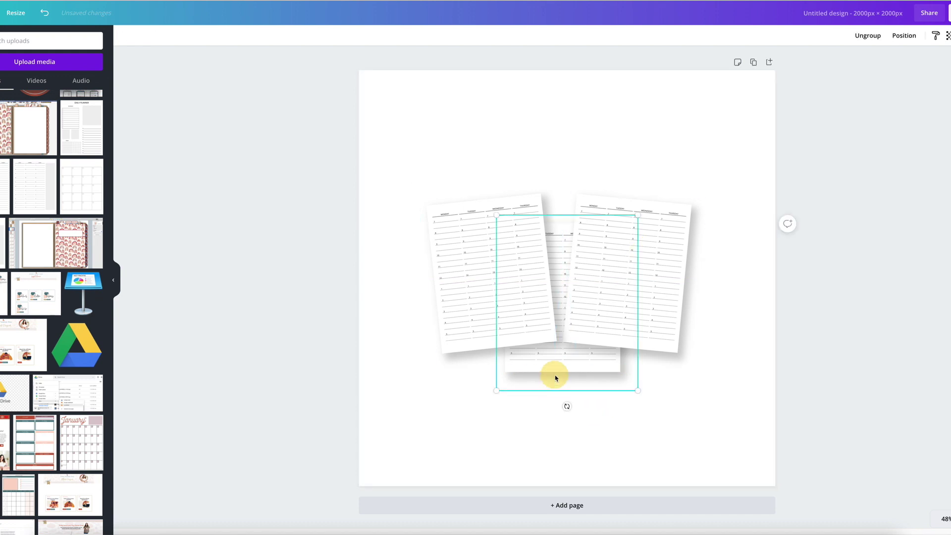
pyautogui.click(903, 35)
pyautogui.click(806, 62)
pyautogui.click(806, 61)
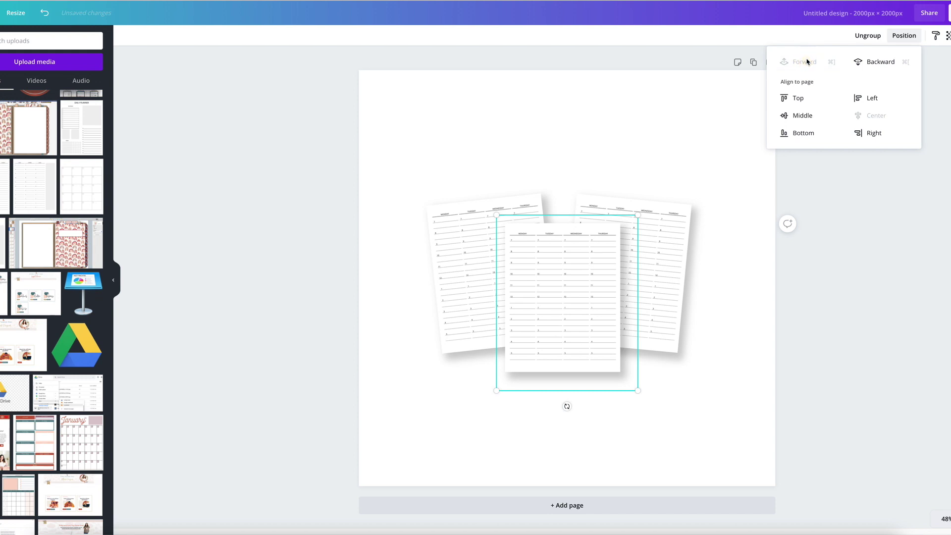
pyautogui.click(591, 79)
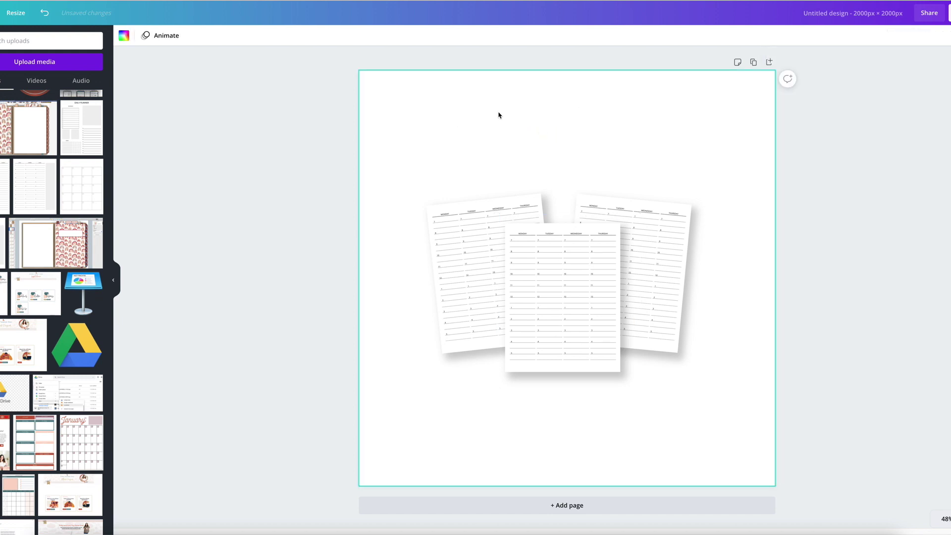
pyautogui.moveTo(465, 145); pyautogui.dragTo(618, 198)
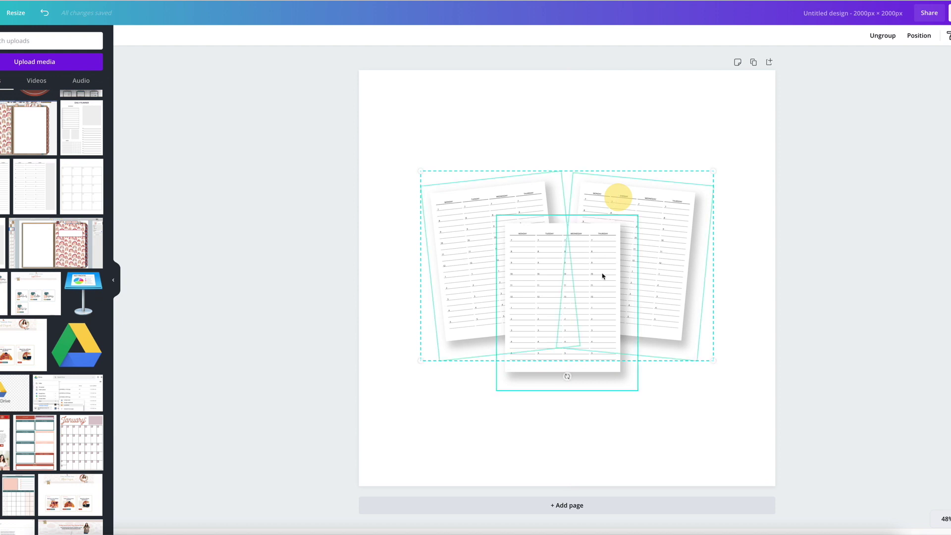
pyautogui.click(631, 445)
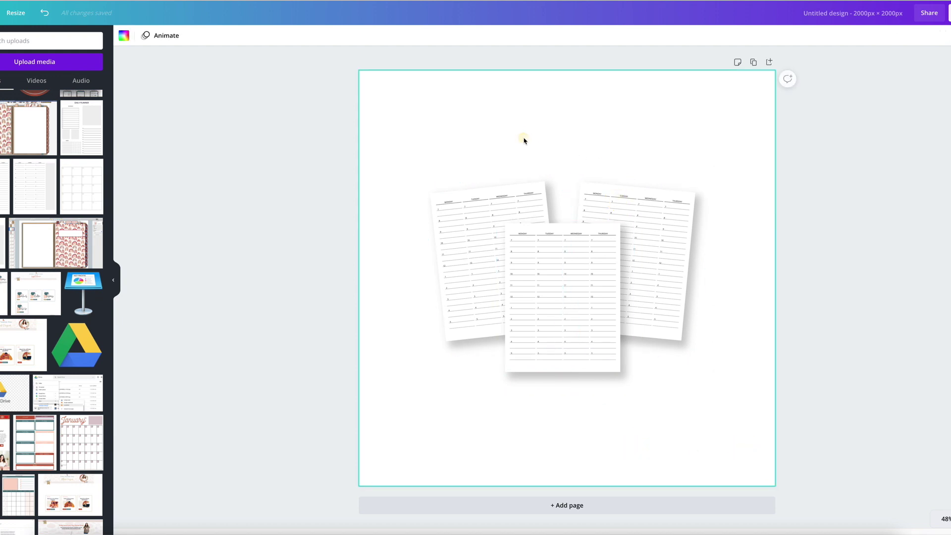
# Step: Enlarge the three-page arrangement to nearly the full canvas width and move it down
pyautogui.moveTo(431, 123); pyautogui.dragTo(743, 378)
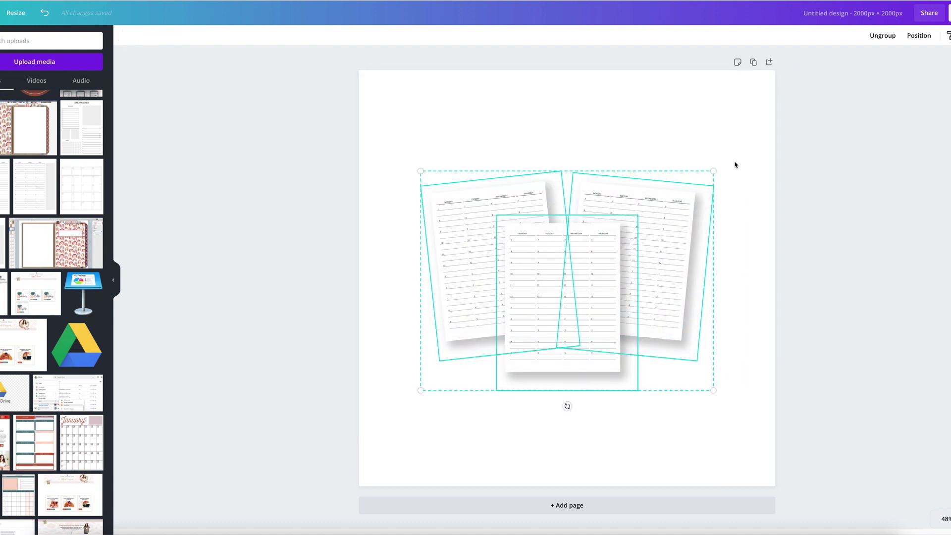
pyautogui.moveTo(714, 171); pyautogui.dragTo(776, 125)
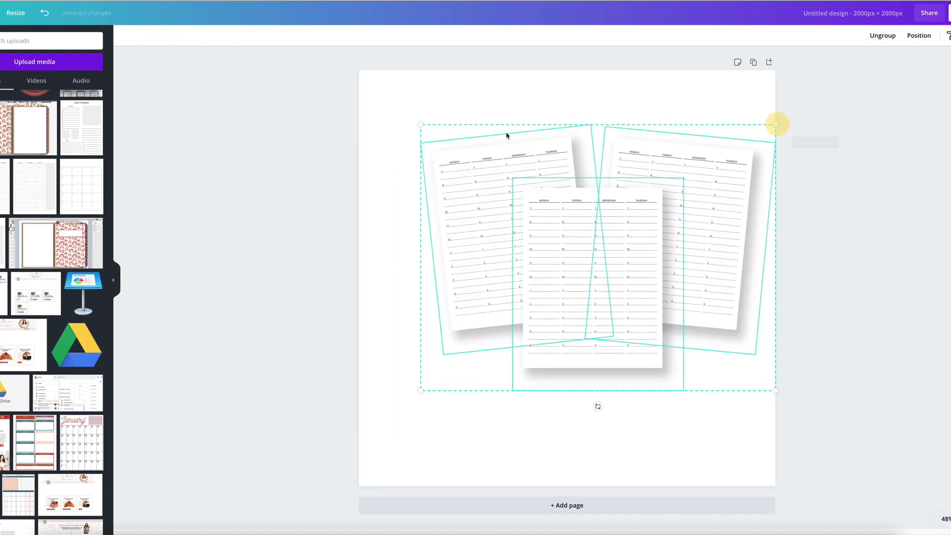
pyautogui.moveTo(417, 124); pyautogui.dragTo(351, 98)
pyautogui.moveTo(521, 205); pyautogui.dragTo(516, 277)
pyautogui.click(824, 154)
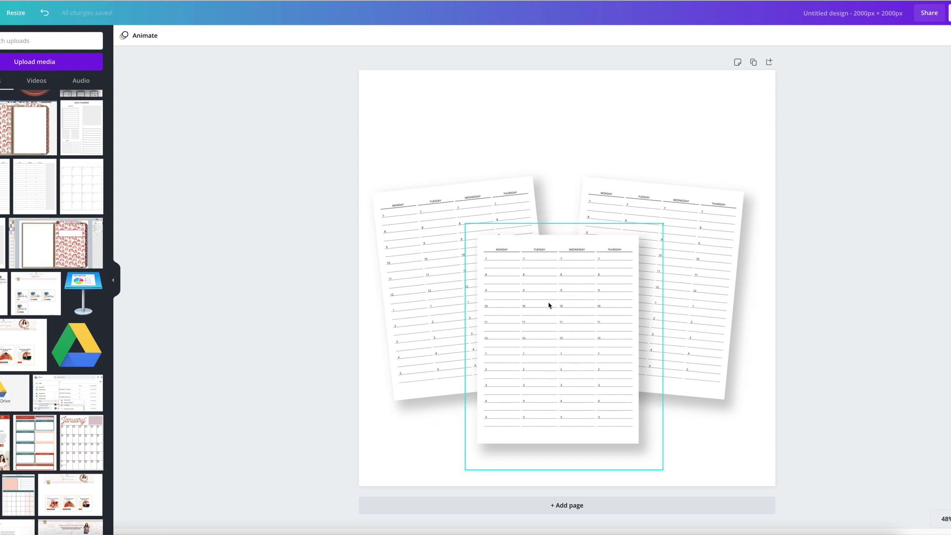
# Step: Duplicate the design page and, on page 2, shift the right sheet inward and tilt the middle sheet clockwise
pyautogui.click(752, 69)
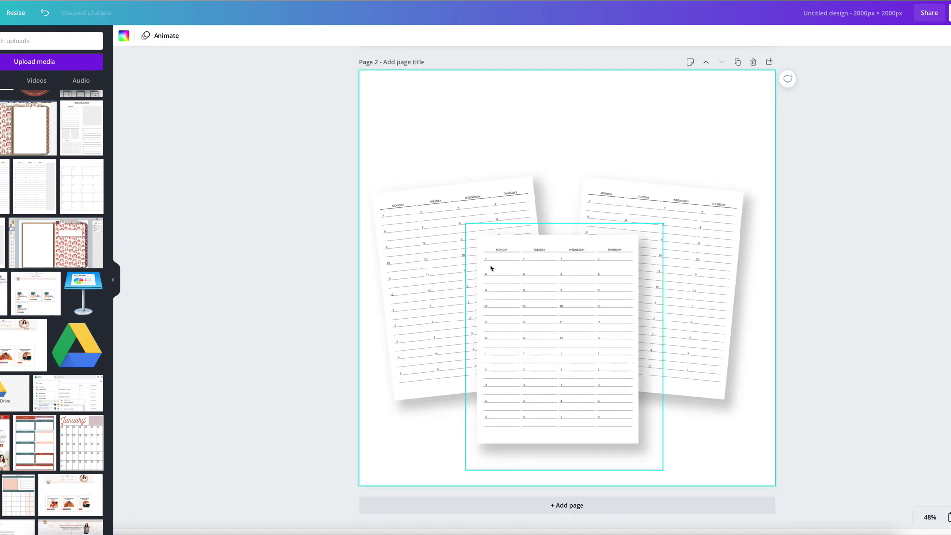
pyautogui.click(675, 187)
pyautogui.moveTo(707, 273); pyautogui.dragTo(690, 278)
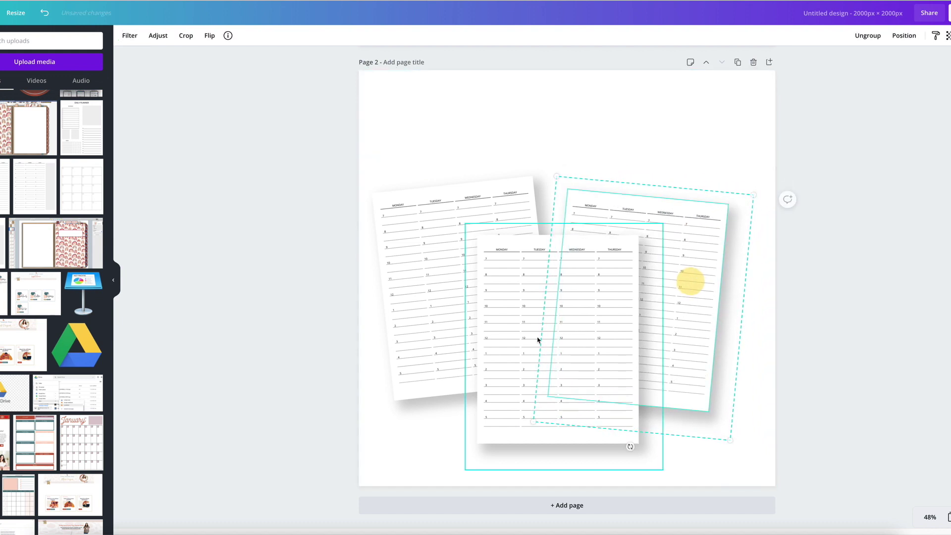
pyautogui.click(495, 299)
pyautogui.moveTo(563, 486); pyautogui.dragTo(547, 484)
# Step: Move the left sheet to the canvas's upper right, tilt it clockwise like the others, and send it behind them
pyautogui.click(383, 141)
pyautogui.moveTo(439, 197); pyautogui.dragTo(527, 168)
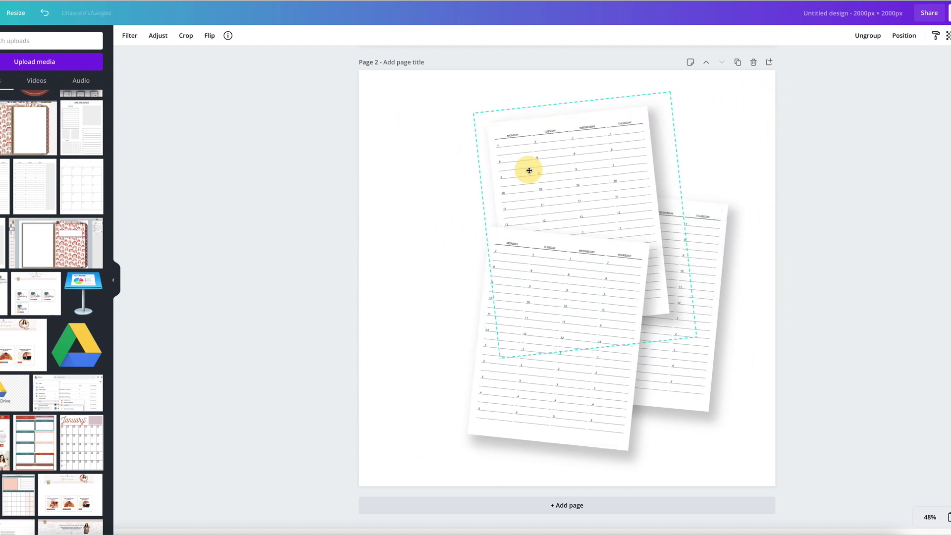
pyautogui.moveTo(601, 362); pyautogui.dragTo(570, 370)
pyautogui.moveTo(594, 155); pyautogui.dragTo(696, 191)
pyautogui.click(903, 35)
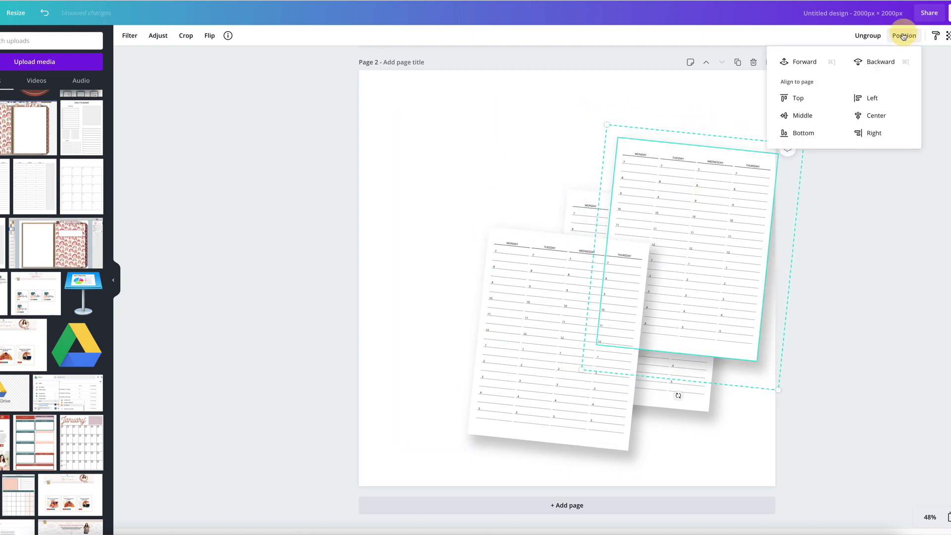
pyautogui.click(873, 69)
# Step: Move the cascade of three sheets toward the canvas's lower left and enlarge it to fill the page
pyautogui.moveTo(483, 153); pyautogui.dragTo(663, 305)
pyautogui.moveTo(707, 254); pyautogui.dragTo(616, 333)
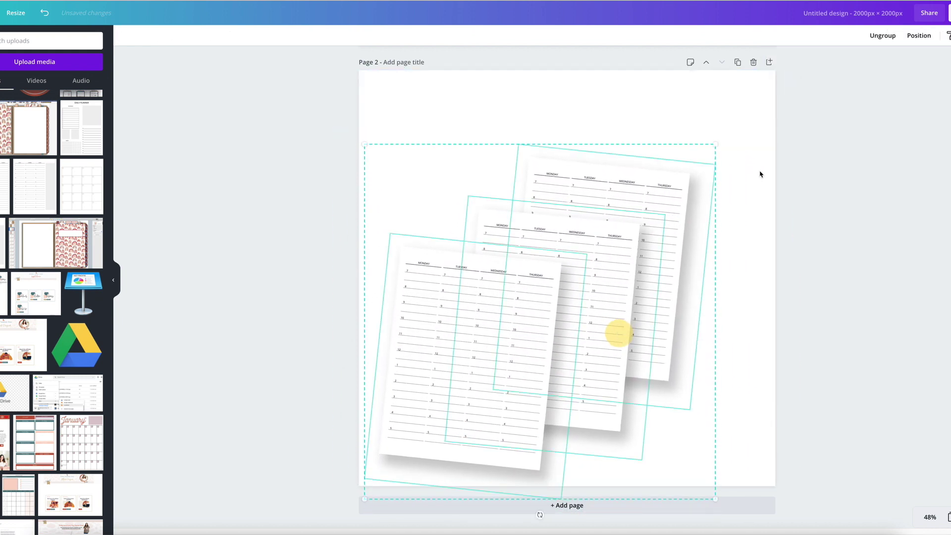
pyautogui.moveTo(714, 144); pyautogui.dragTo(774, 89)
pyautogui.click(884, 237)
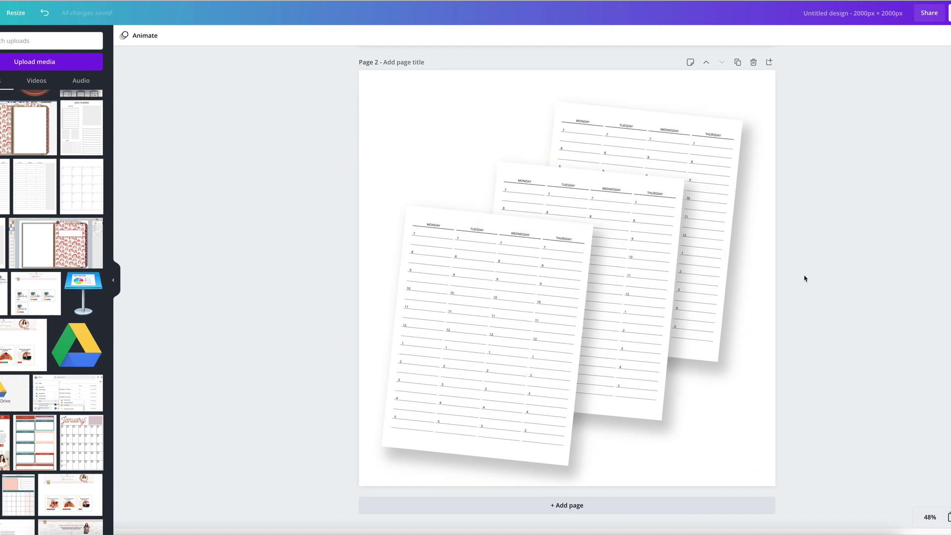
pyautogui.click(927, 127)
pyautogui.click(888, 47)
pyautogui.click(892, 129)
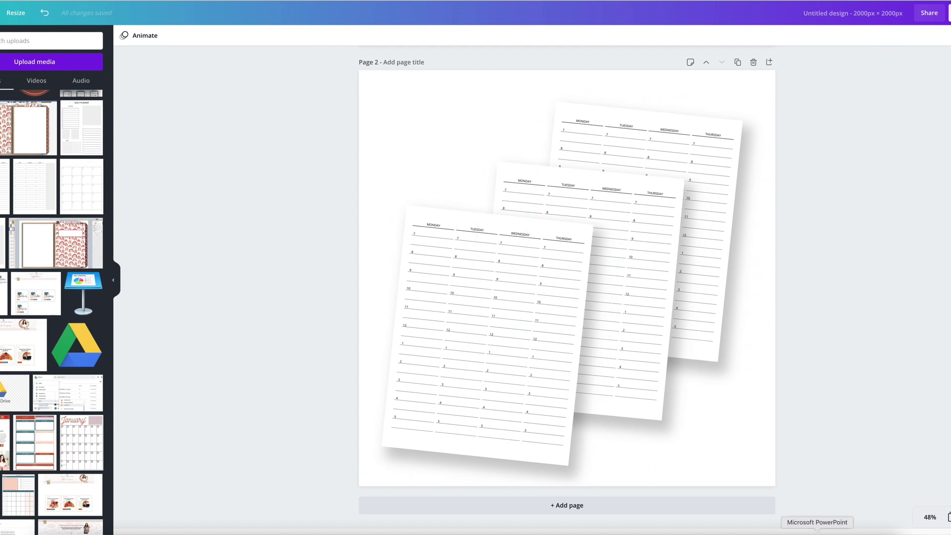
# Step: Switch to PowerPoint and add a new slide after slide 1
pyautogui.click(817, 529)
pyautogui.click(52, 92)
pyautogui.press('Return')
# Step: Delete the title and content placeholders from slide 2
pyautogui.moveTo(256, 94); pyautogui.dragTo(484, 424)
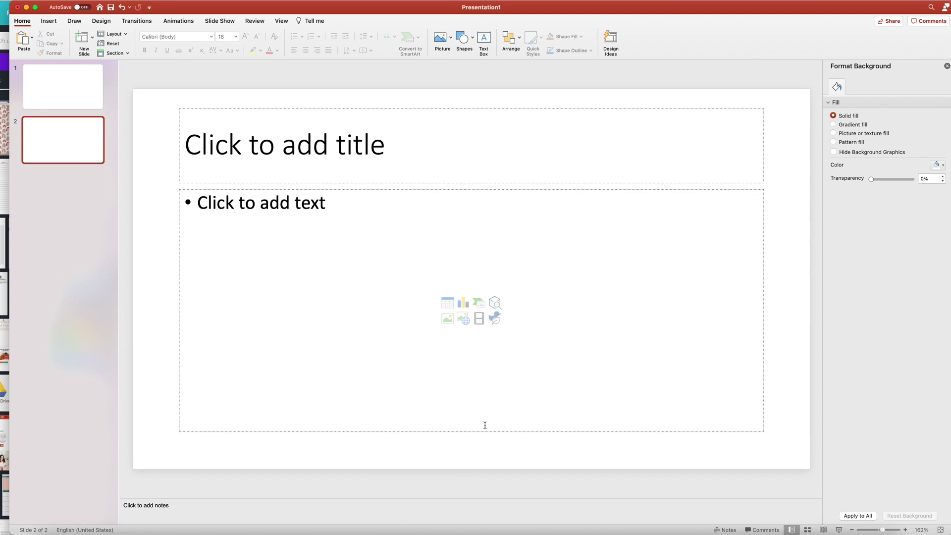
pyautogui.click(489, 267)
pyautogui.click(470, 144)
pyautogui.click(460, 109)
pyautogui.press('Delete')
pyautogui.click(456, 190)
pyautogui.press('Delete')
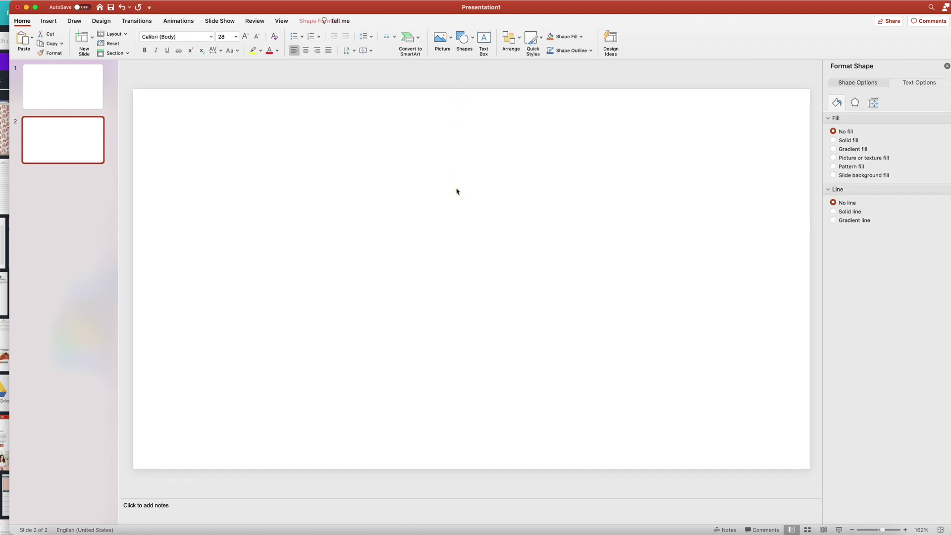
# Step: Draw a circle about 5.03" in diameter and position it near the middle of the blank slide
pyautogui.click(464, 38)
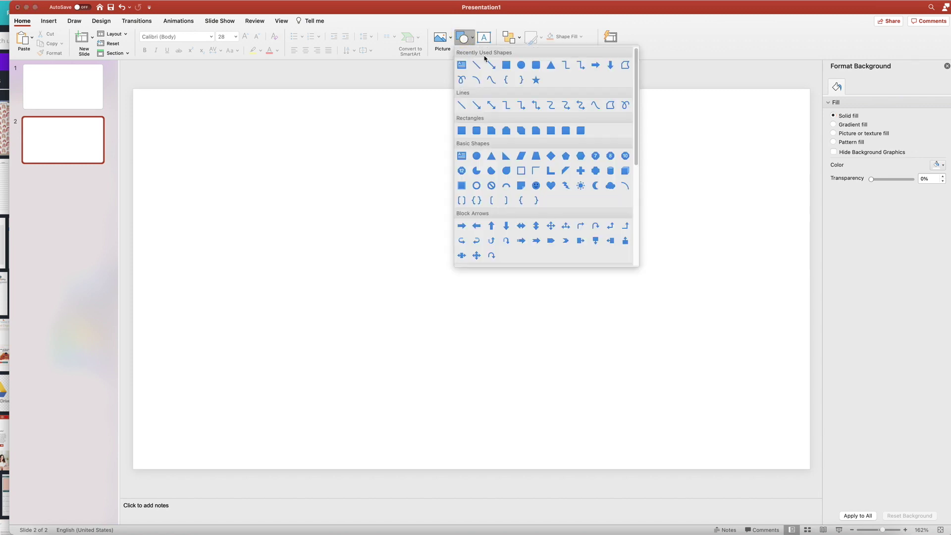
pyautogui.click(520, 66)
pyautogui.moveTo(355, 196); pyautogui.dragTo(599, 445)
pyautogui.moveTo(465, 321); pyautogui.dragTo(460, 258)
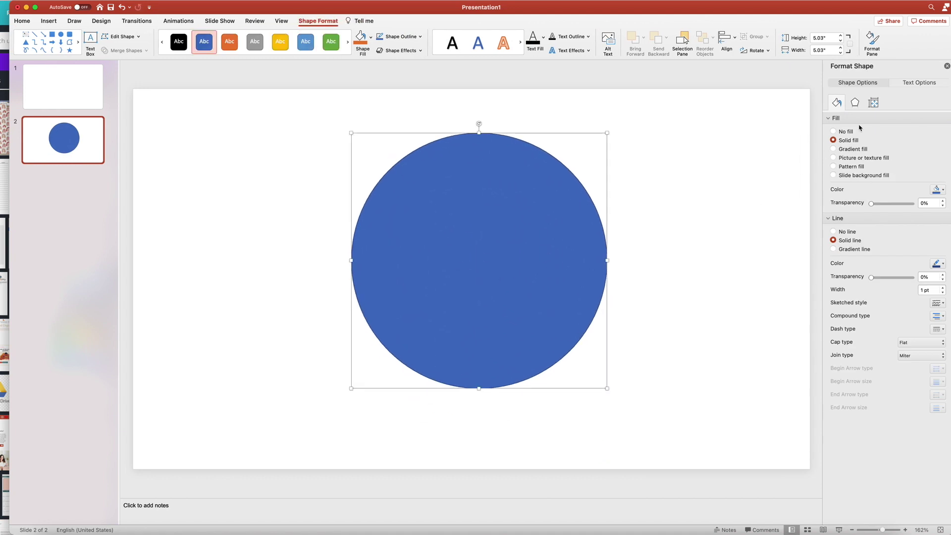
# Step: Give the circle a white solid fill and no line
pyautogui.click(938, 189)
pyautogui.click(940, 214)
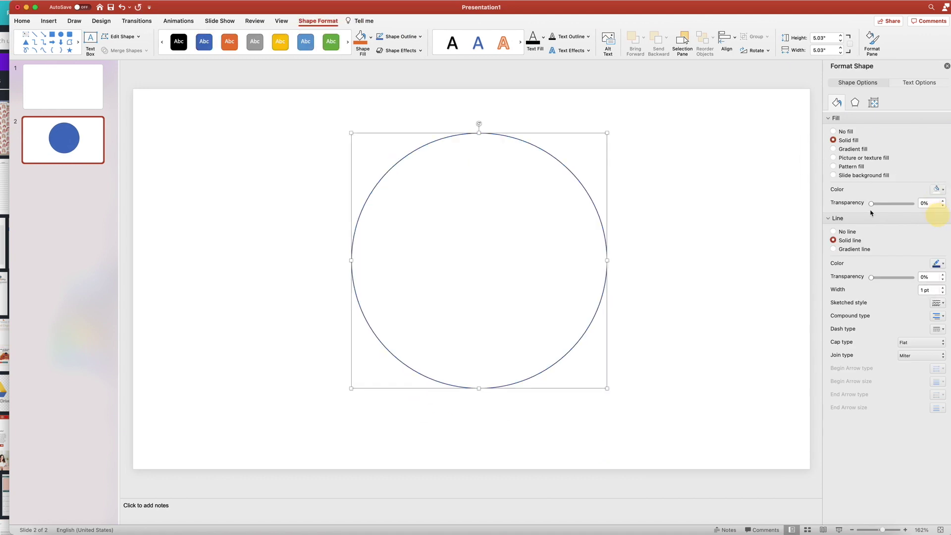
pyautogui.click(834, 232)
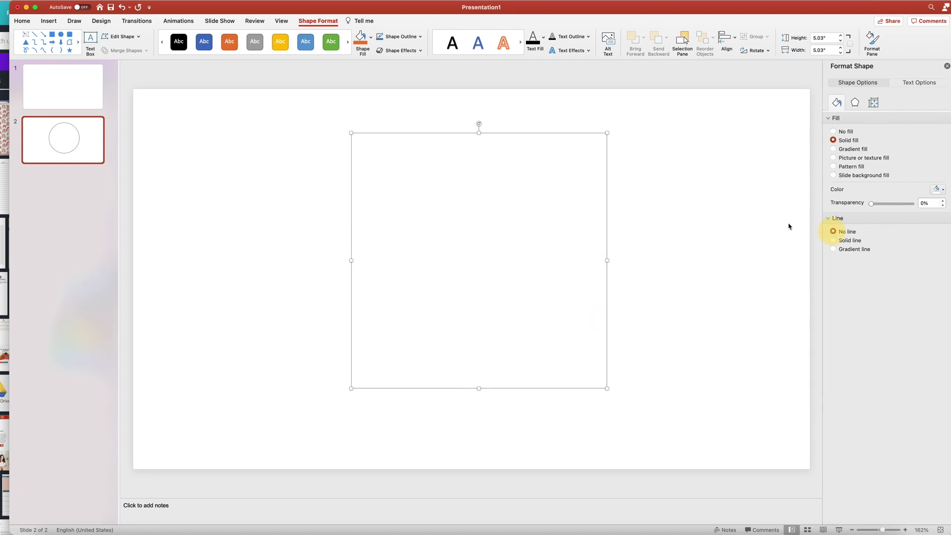
# Step: Apply the centered outer shadow preset to the circle and deselect it
pyautogui.click(855, 103)
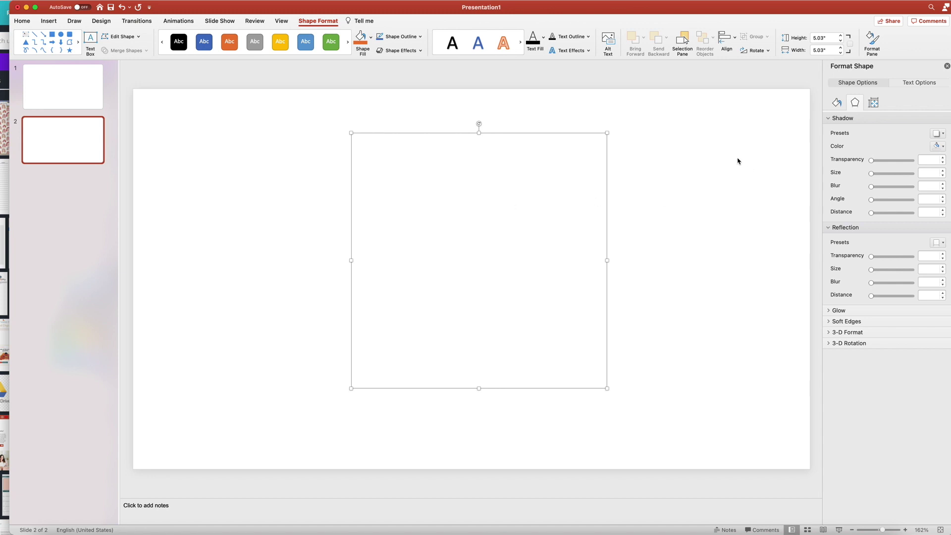
pyautogui.click(874, 103)
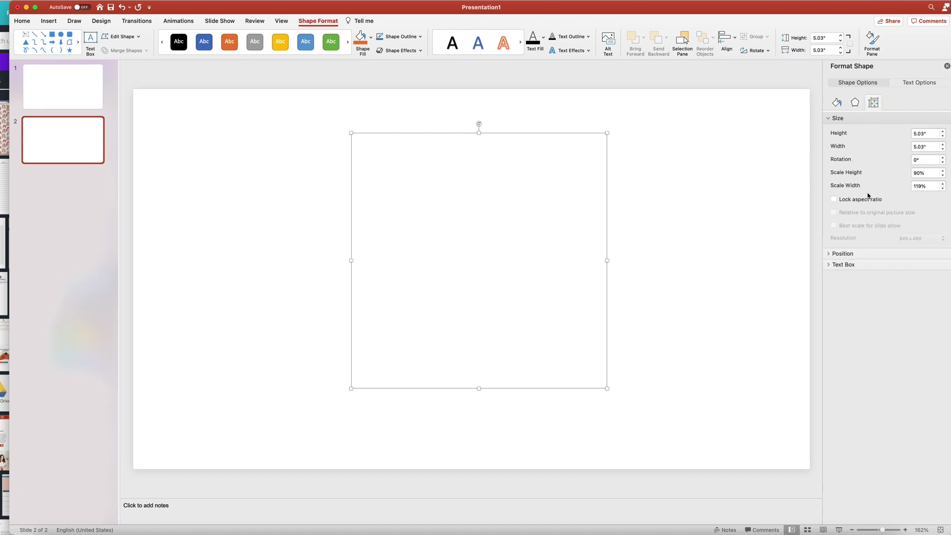
pyautogui.click(854, 104)
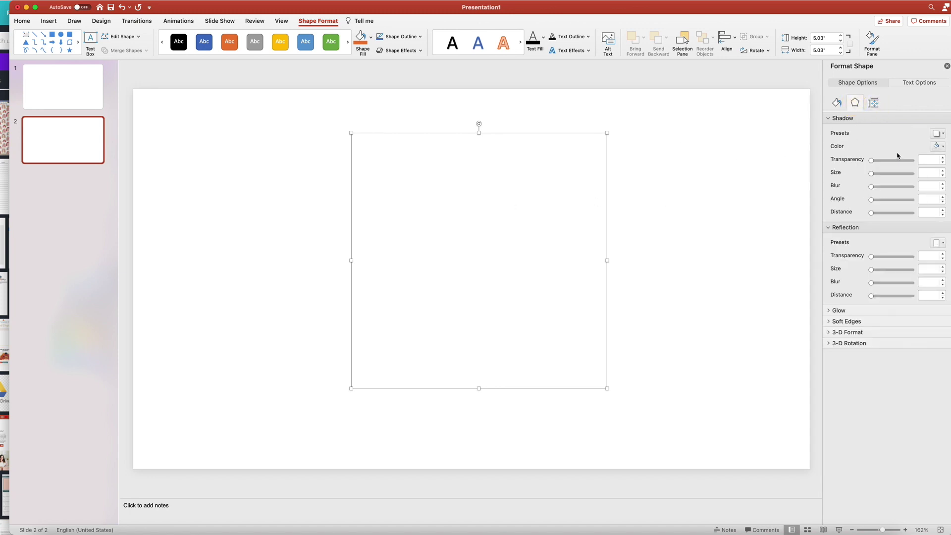
pyautogui.click(938, 134)
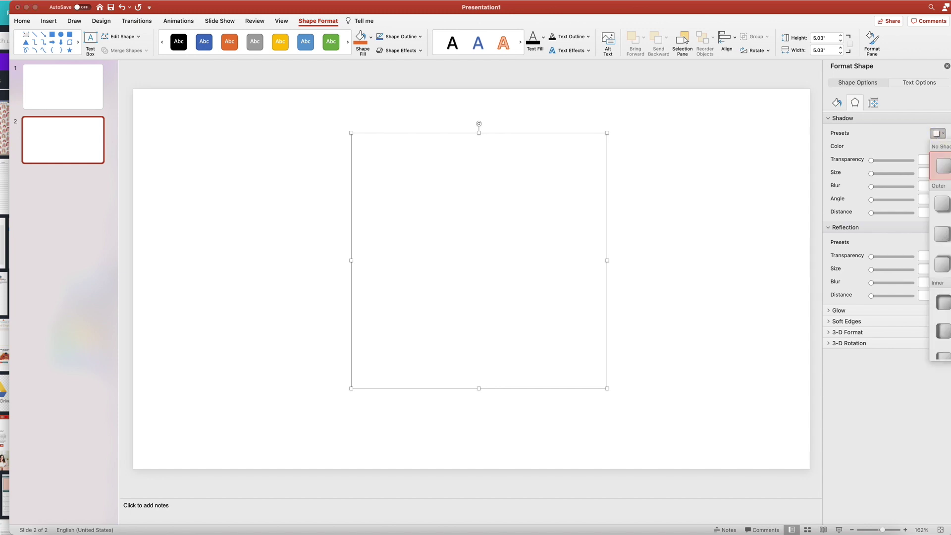
pyautogui.click(949, 234)
pyautogui.click(724, 272)
# Step: Set the circle's shadow distance to 1 pt
pyautogui.click(564, 250)
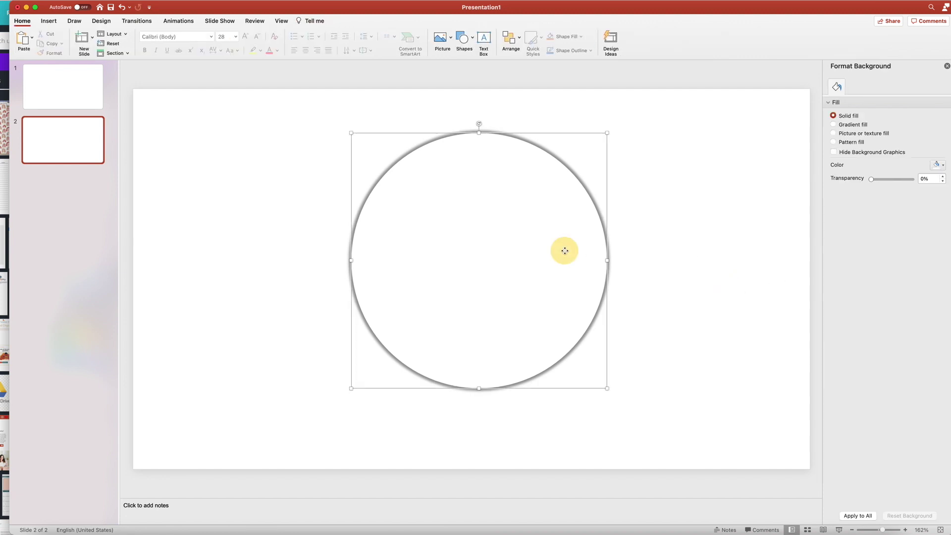
pyautogui.click(855, 102)
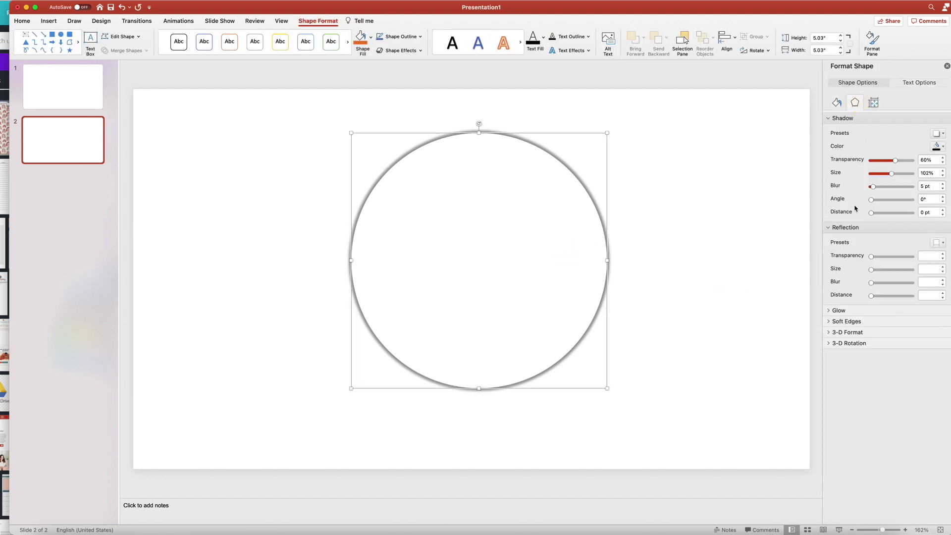
pyautogui.moveTo(872, 216); pyautogui.dragTo(874, 217)
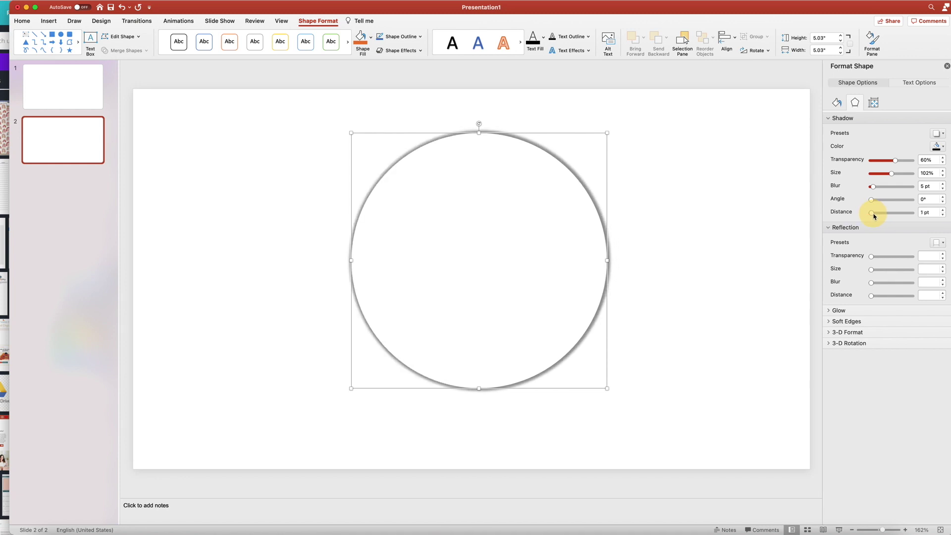